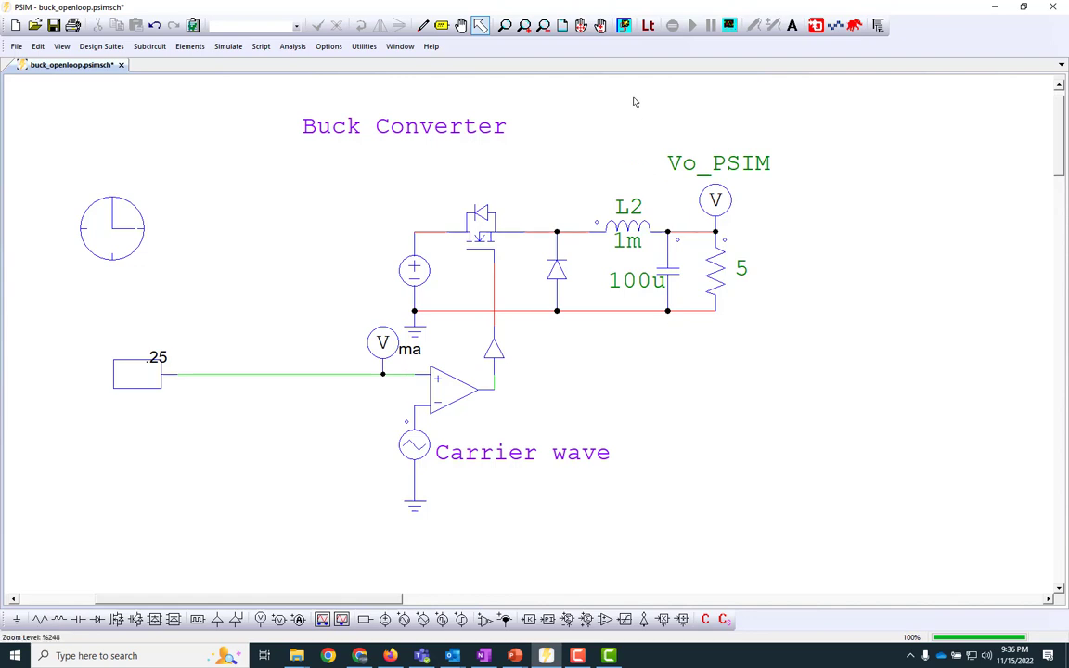
# Run the buck converter simulation and plot Vo_PSIM in Simview, settling near 25 V
pyautogui.click(624, 25)
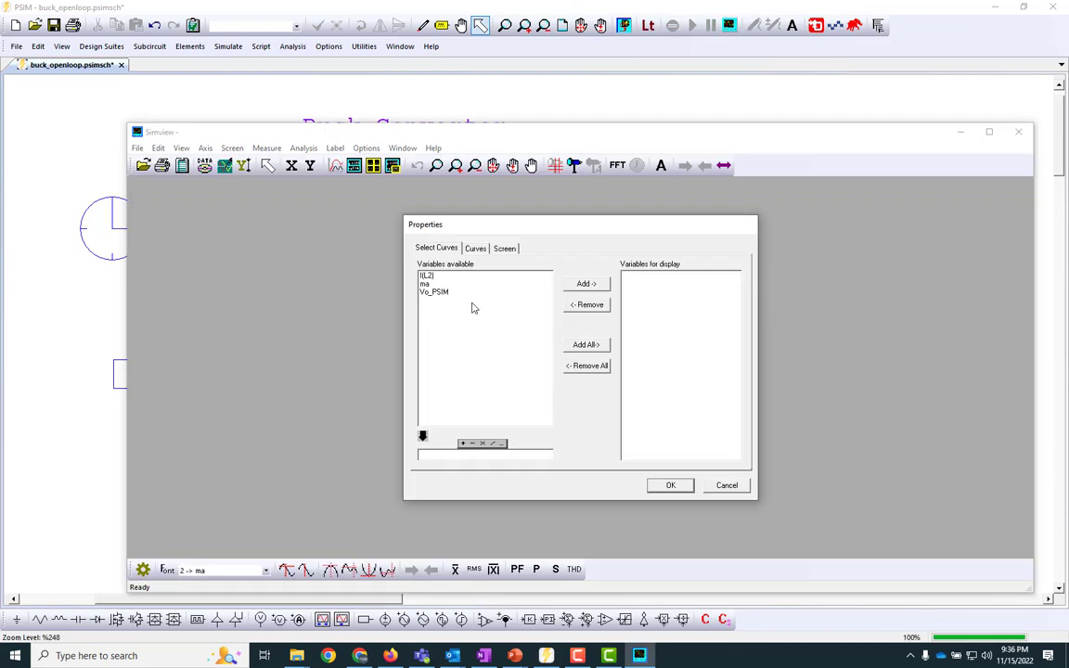
pyautogui.doubleClick(448, 293)
pyautogui.click(669, 488)
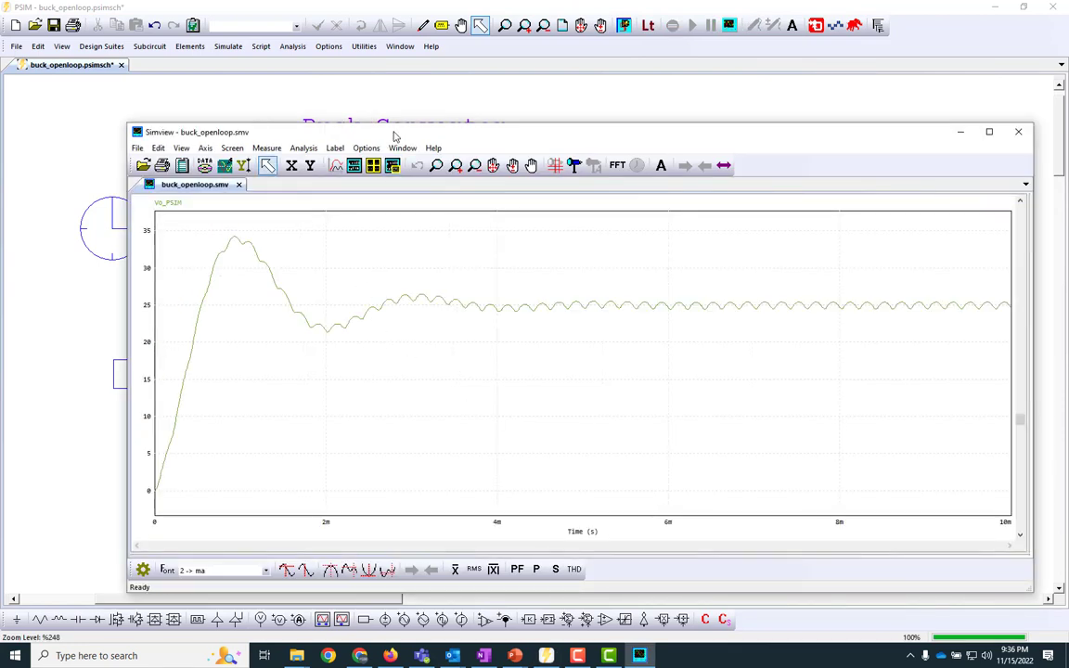
# Review the carrier wave and DC voltage source parameters on the buck converter schematic
pyautogui.click(961, 132)
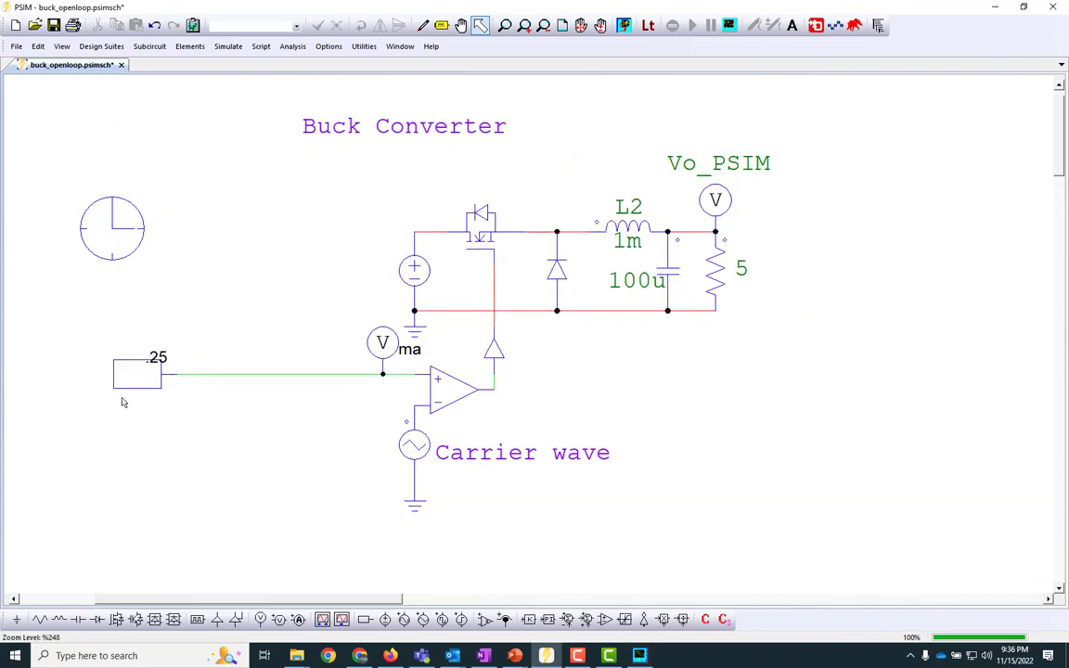
pyautogui.doubleClick(414, 445)
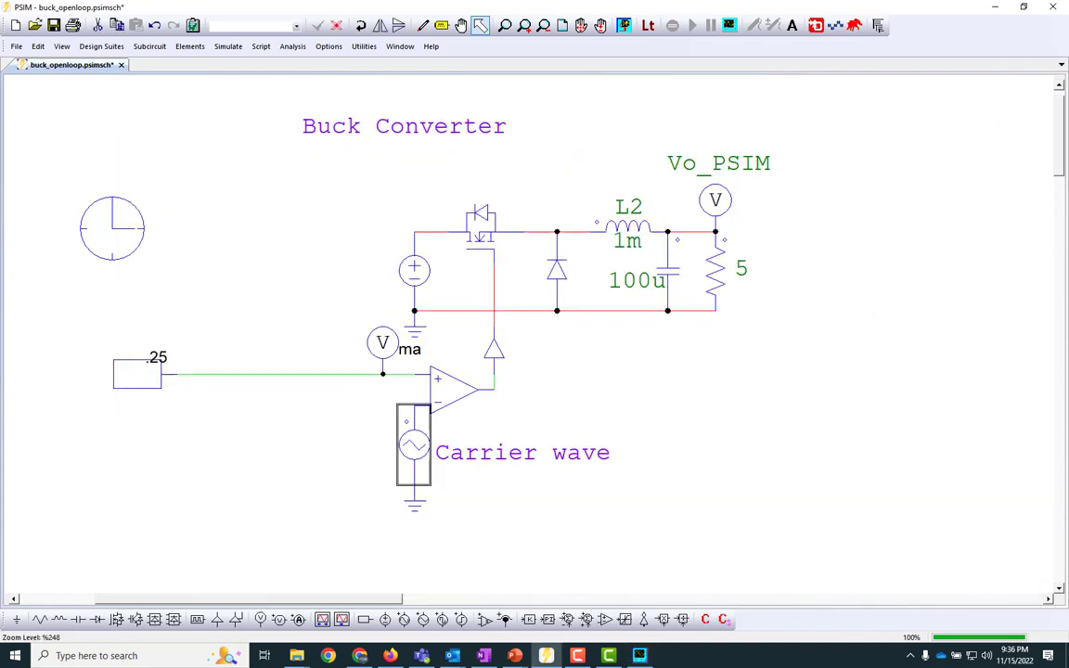
pyautogui.moveTo(1058, 90); pyautogui.dragTo(716, 373)
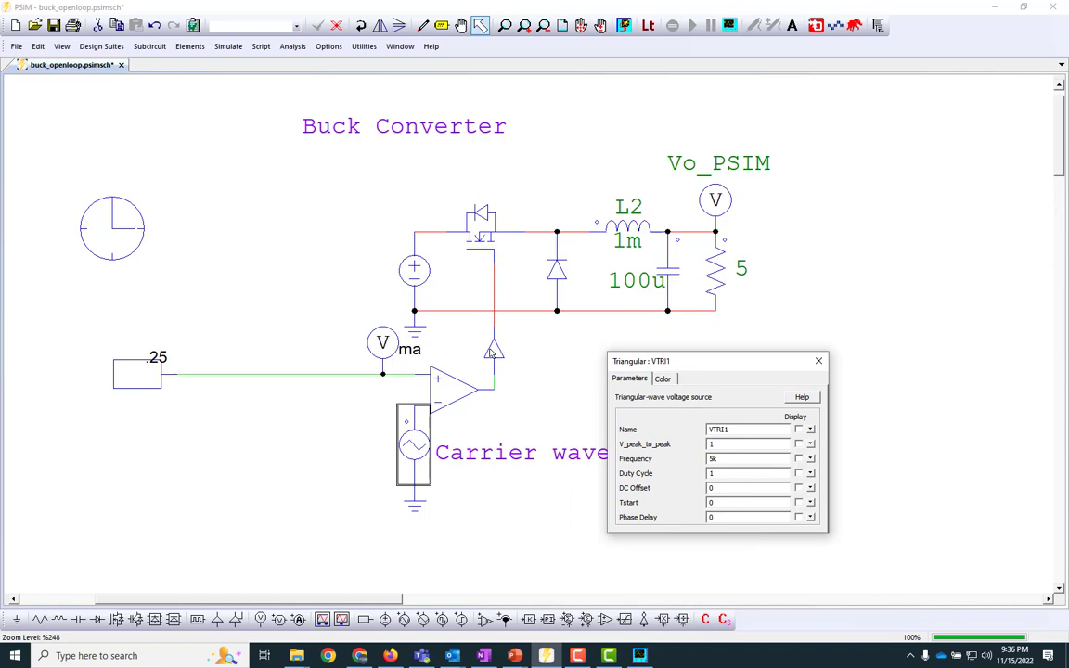
pyautogui.click(414, 269)
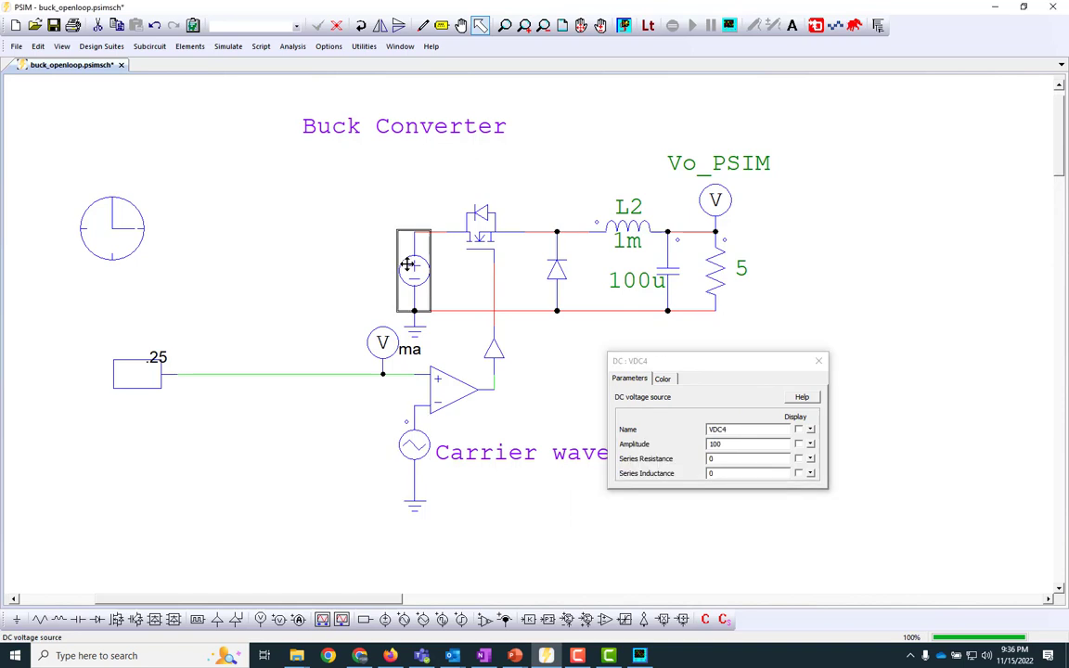
pyautogui.click(643, 655)
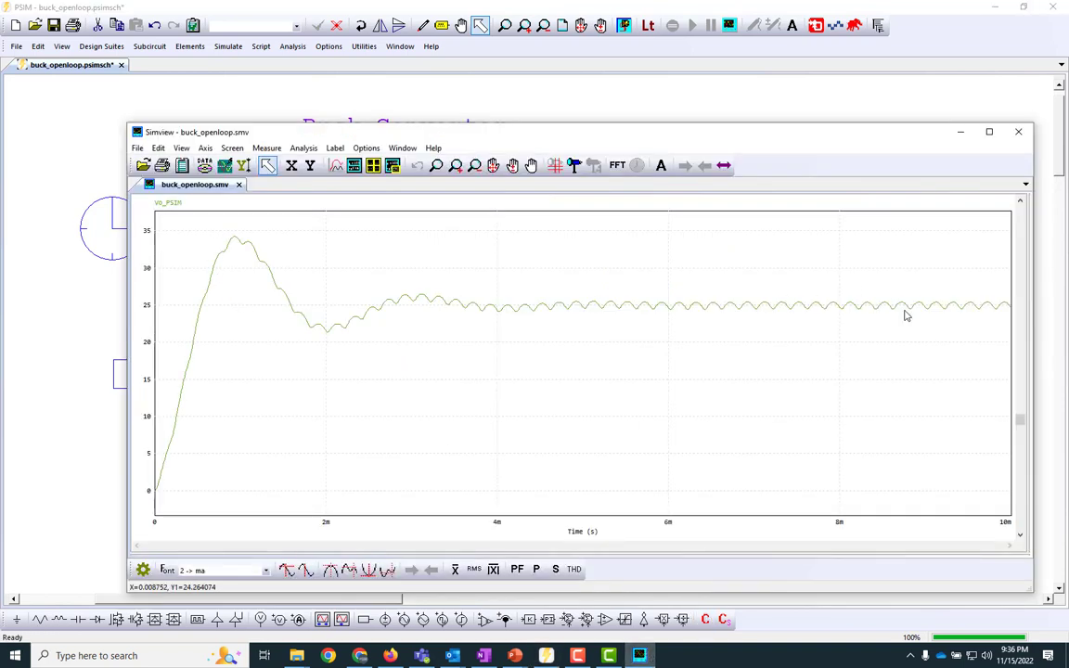
pyautogui.click(782, 94)
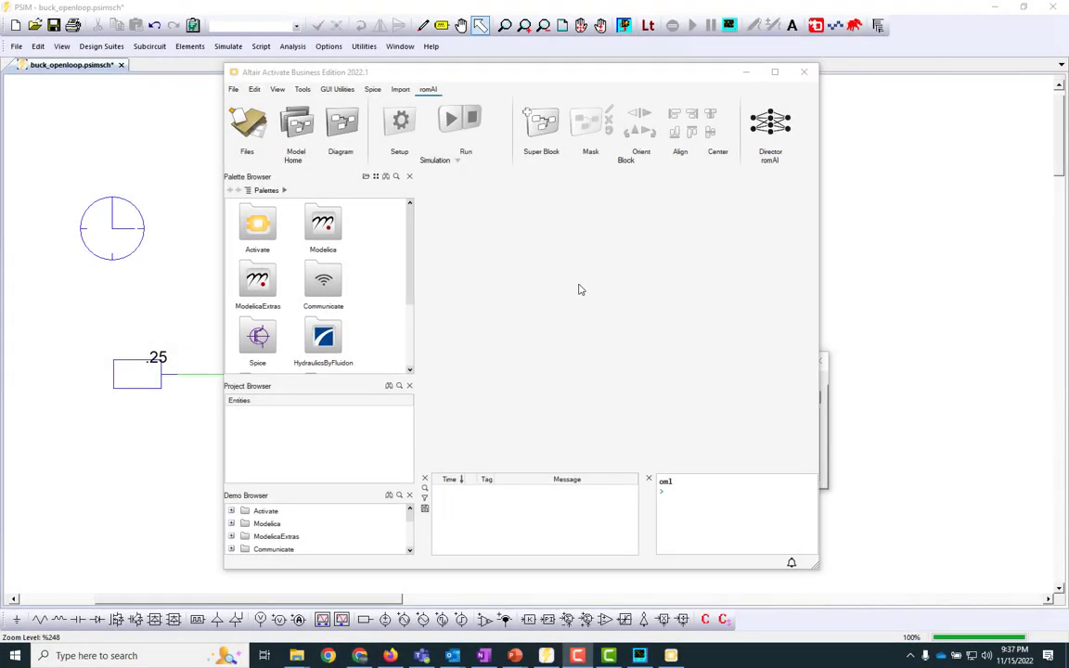
# Create new model Model1 and drop the PSIM block from Activate > CoSimulation onto it
pyautogui.doubleClick(256, 223)
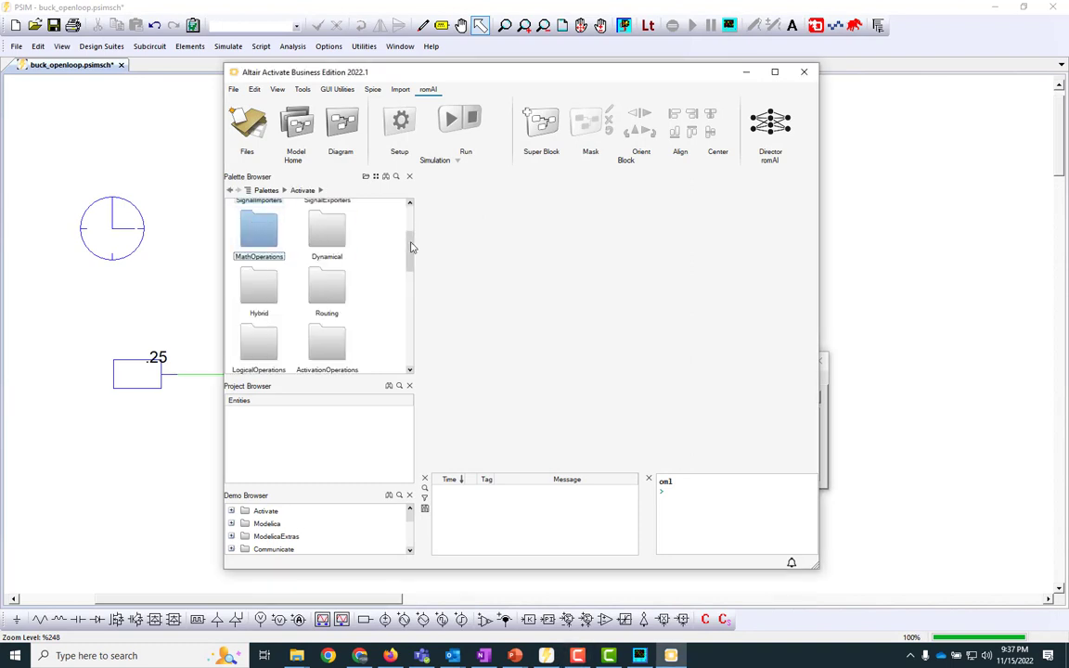
pyautogui.moveTo(411, 234); pyautogui.dragTo(396, 344)
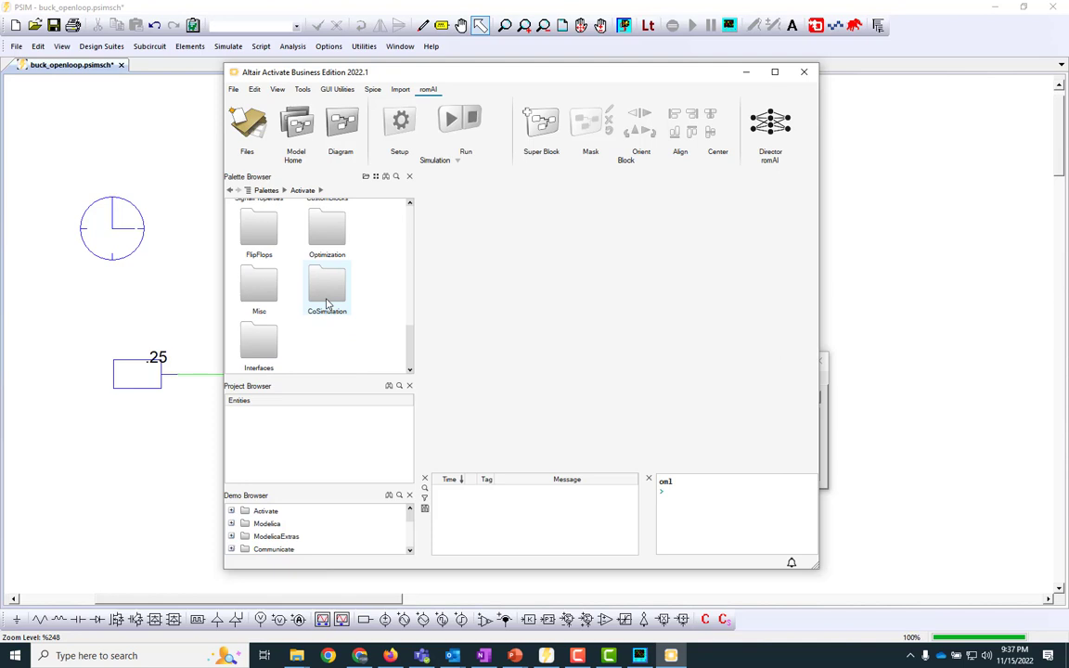
pyautogui.doubleClick(314, 280)
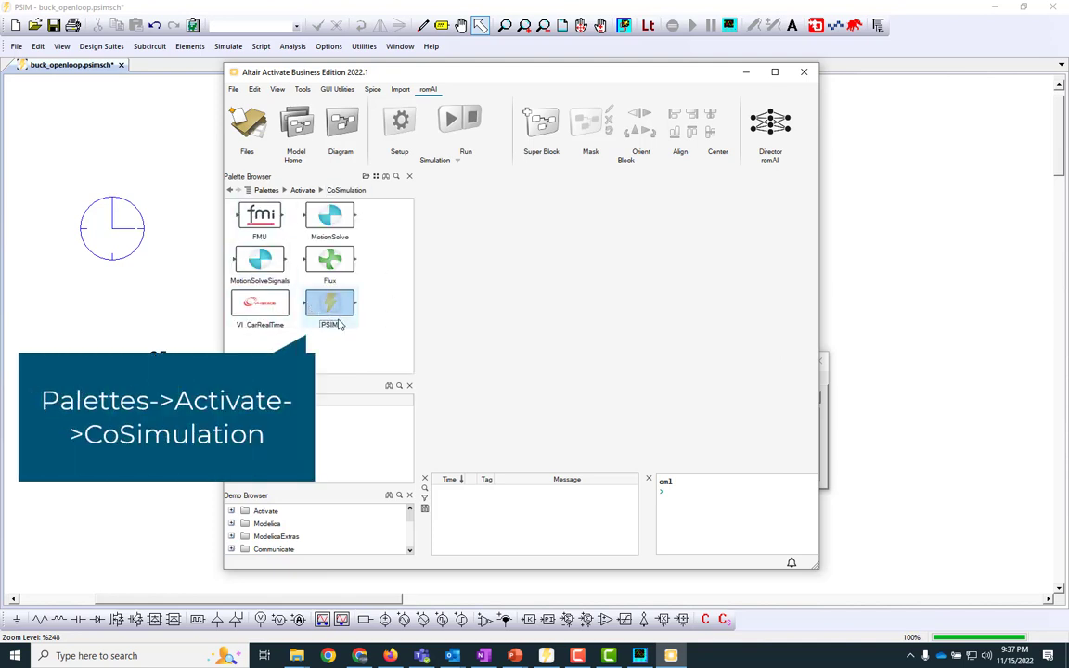
pyautogui.click(238, 119)
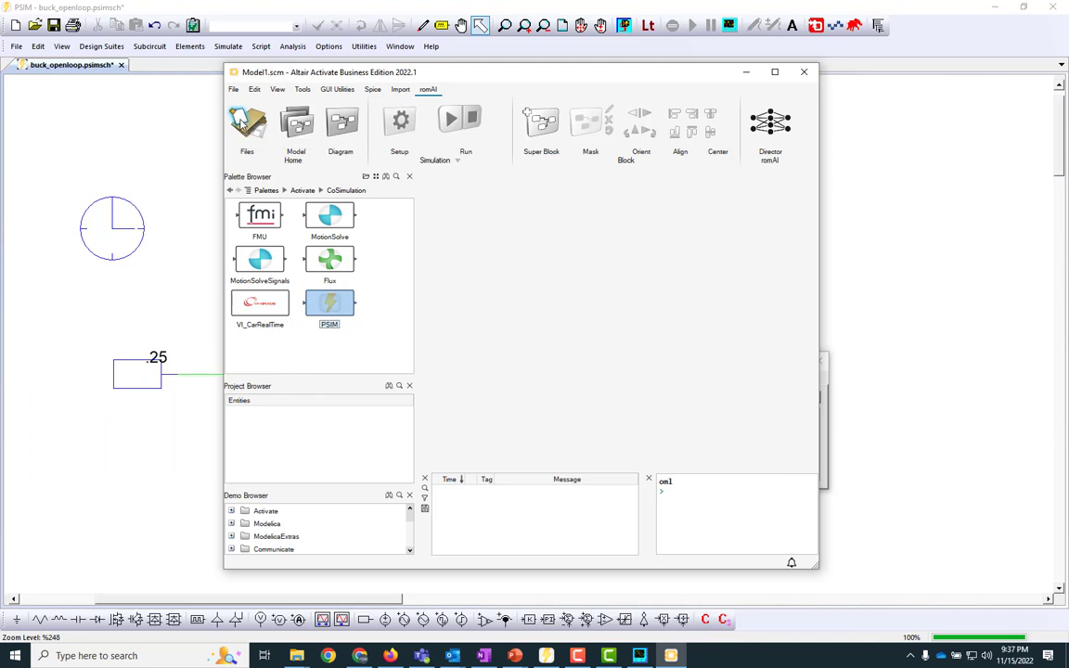
pyautogui.moveTo(330, 304); pyautogui.dragTo(627, 304)
pyautogui.click(580, 386)
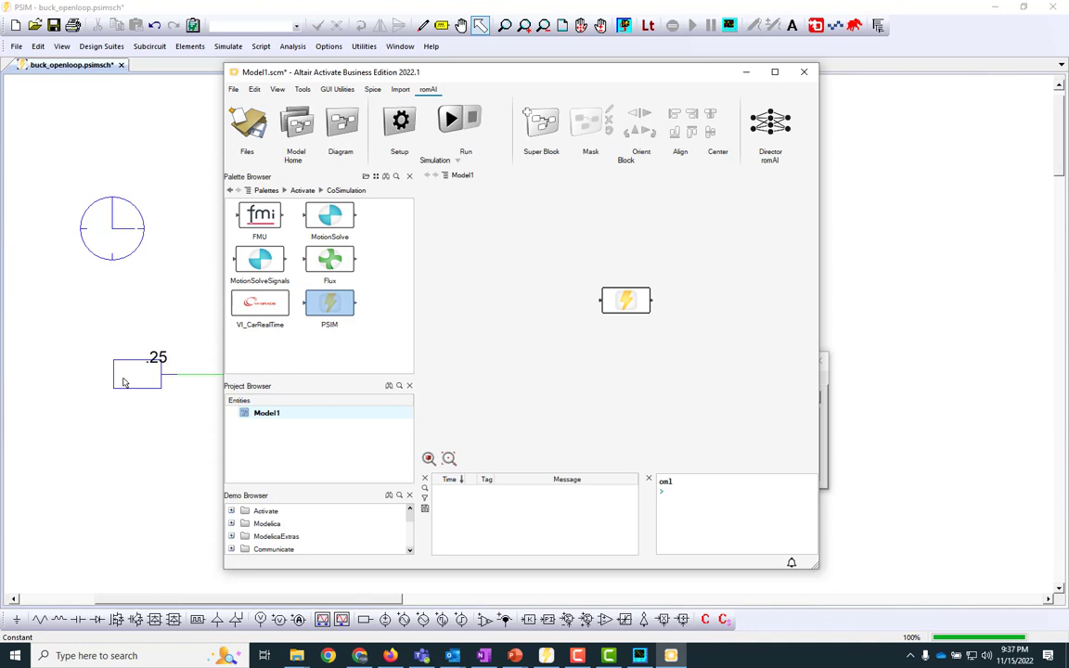
# Add a SignalGenerators Constant block set to .25 and wire it into the PSIM block
pyautogui.click(304, 190)
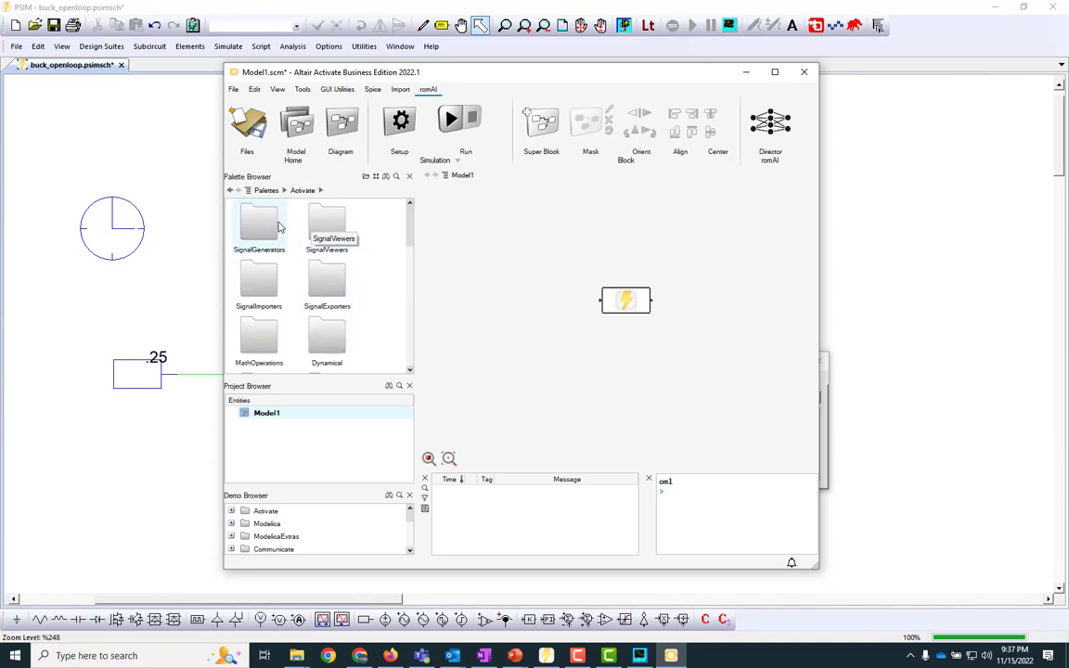
pyautogui.doubleClick(274, 232)
pyautogui.moveTo(271, 220); pyautogui.dragTo(531, 303)
pyautogui.doubleClick(531, 303)
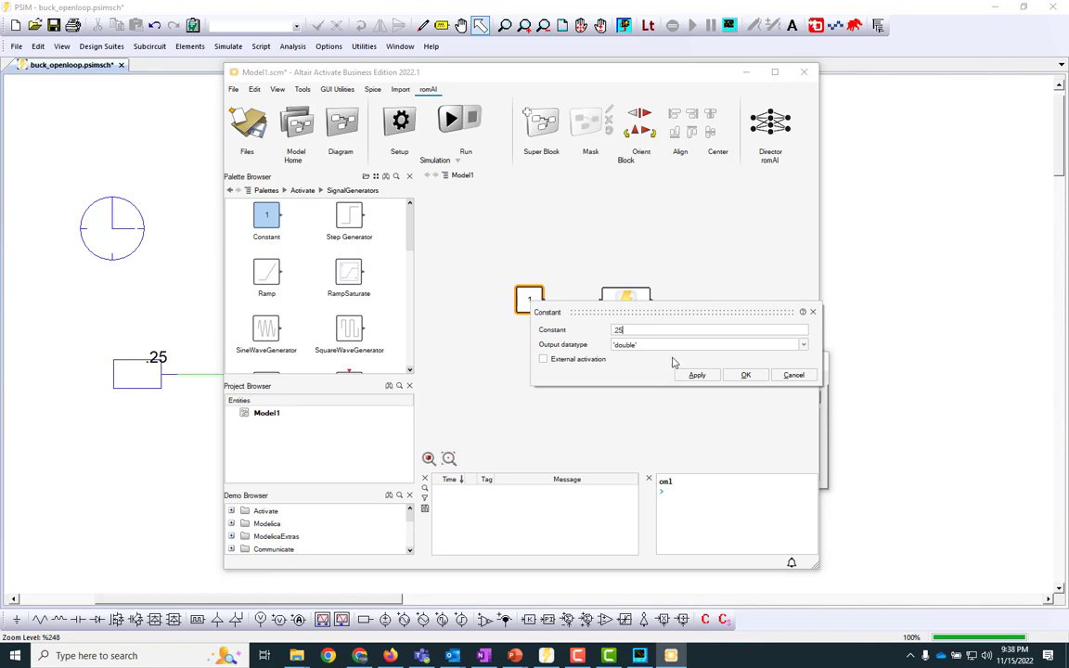
pyautogui.click(745, 375)
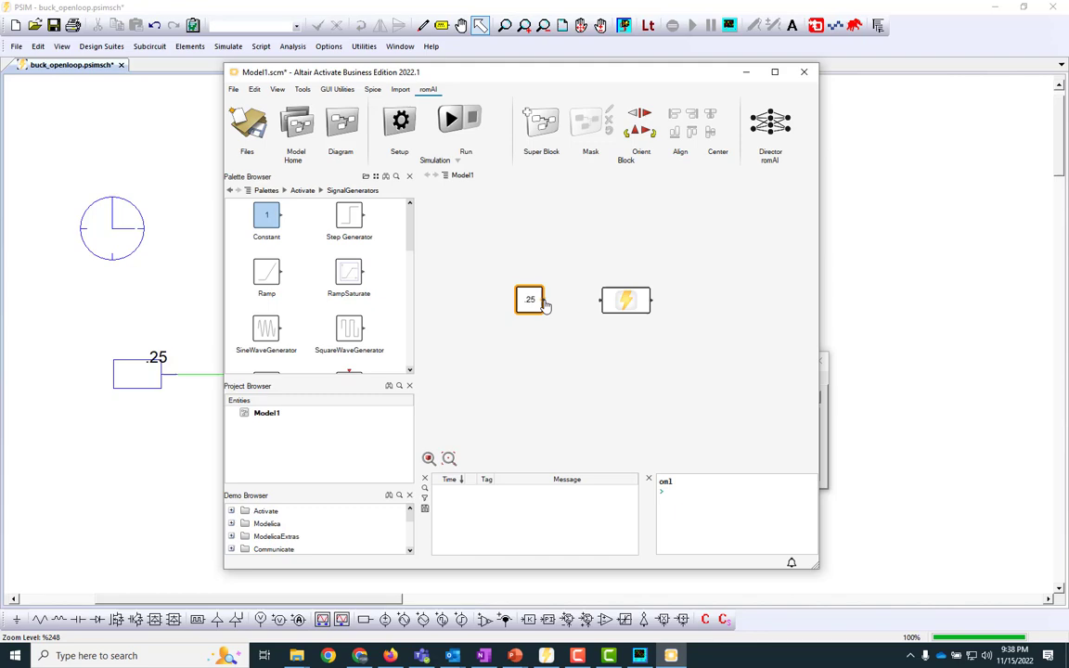
pyautogui.moveTo(545, 306); pyautogui.dragTo(601, 301)
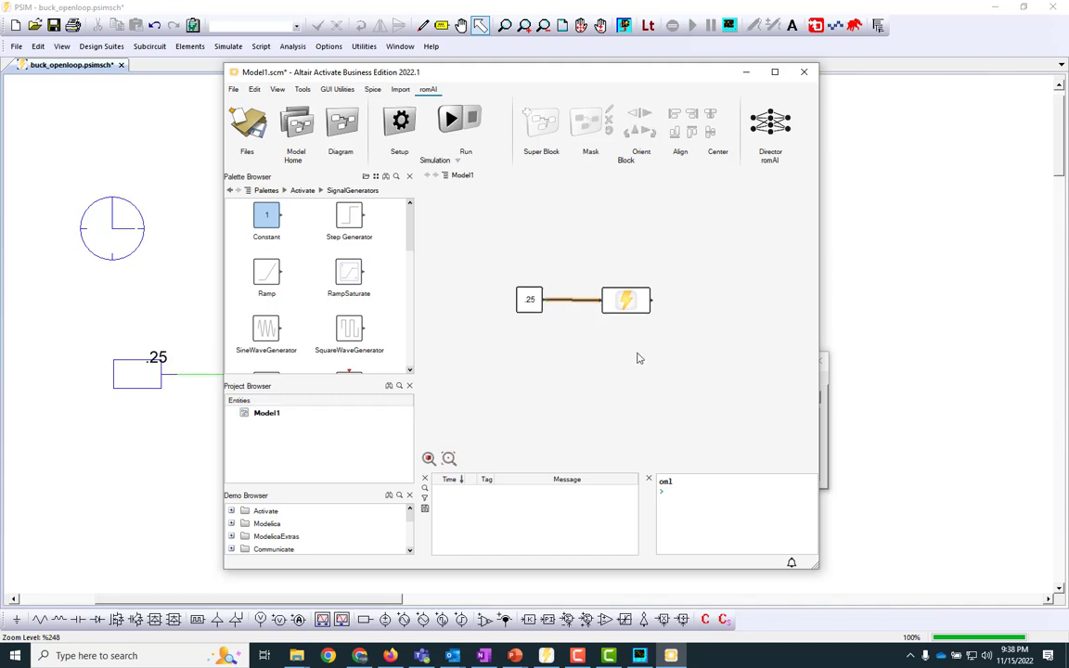
pyautogui.moveTo(546, 76); pyautogui.dragTo(523, 102)
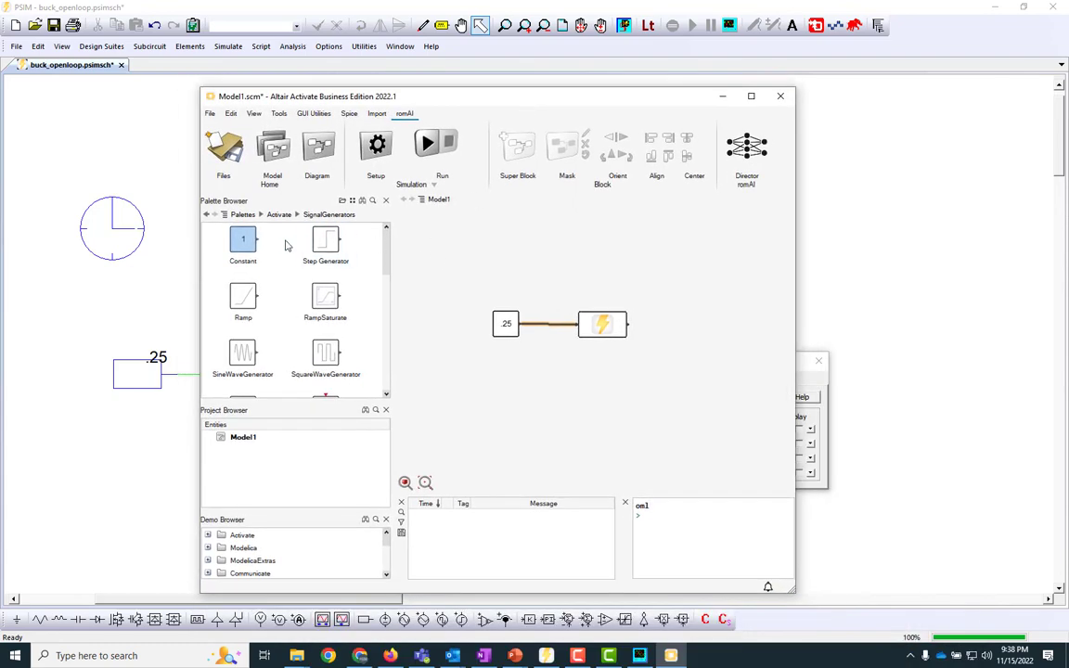
pyautogui.click(278, 214)
pyautogui.doubleClick(297, 241)
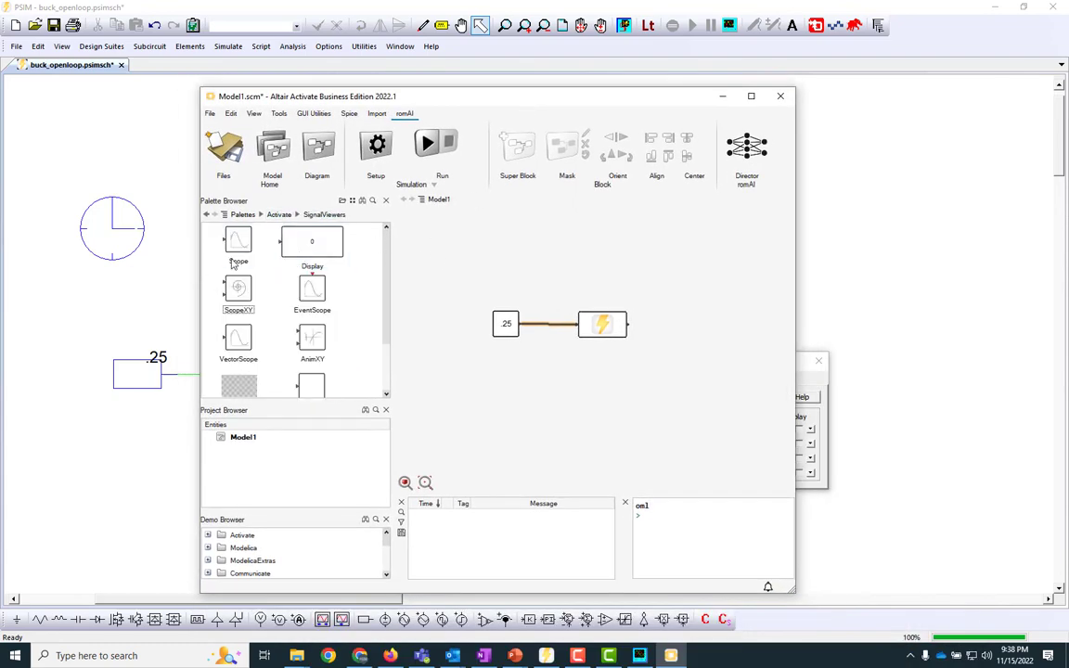
pyautogui.moveTo(235, 256); pyautogui.dragTo(698, 320)
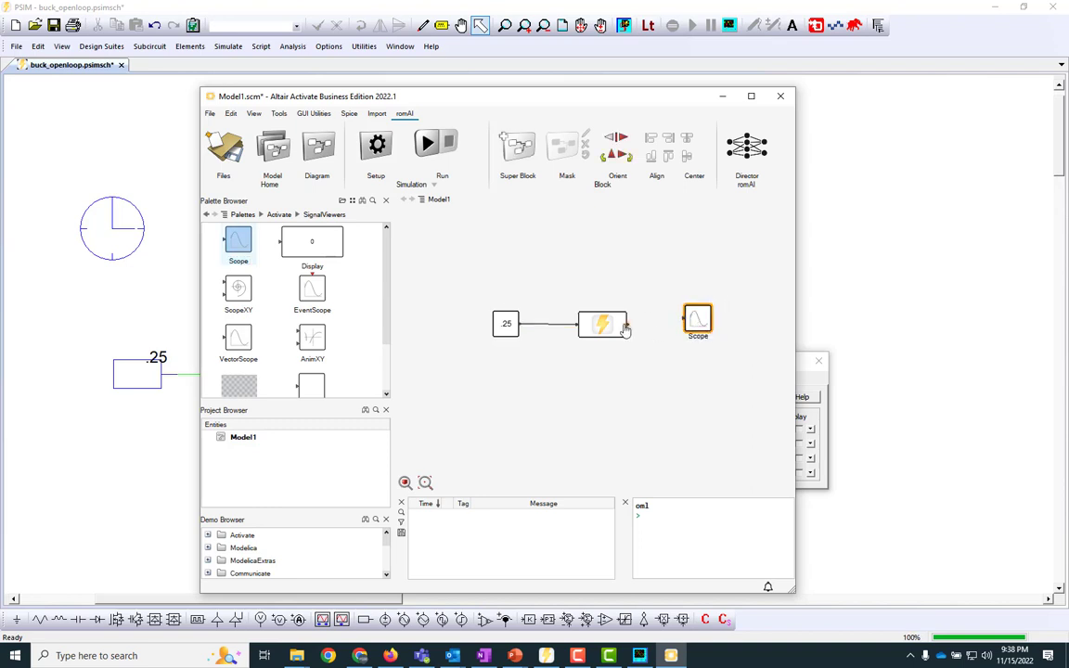
pyautogui.moveTo(626, 330); pyautogui.dragTo(679, 324)
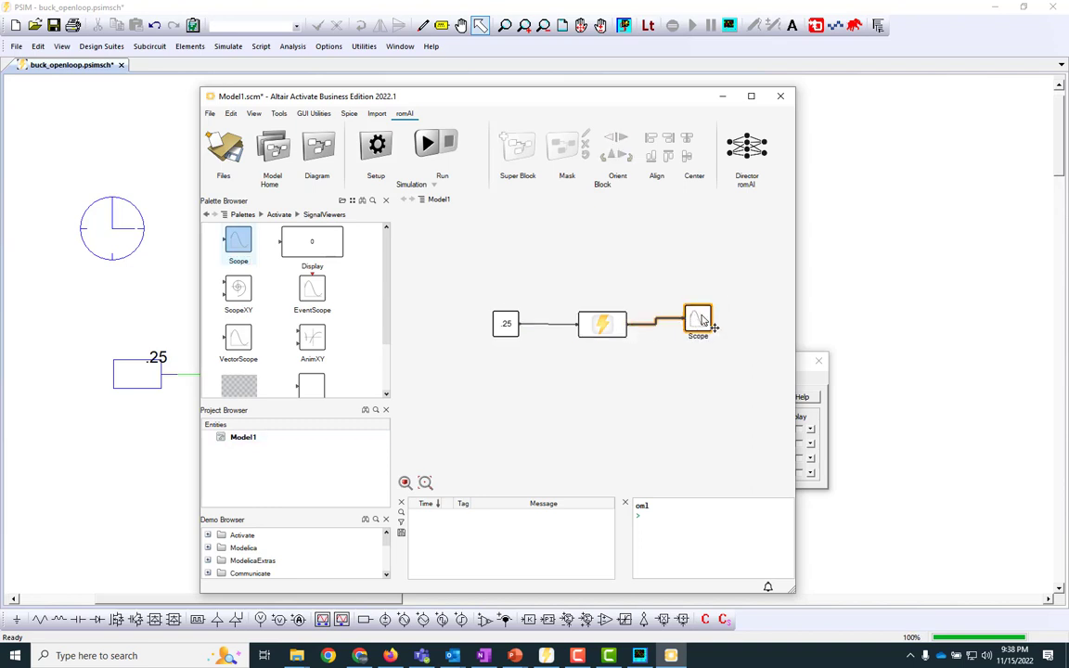
pyautogui.click(508, 323)
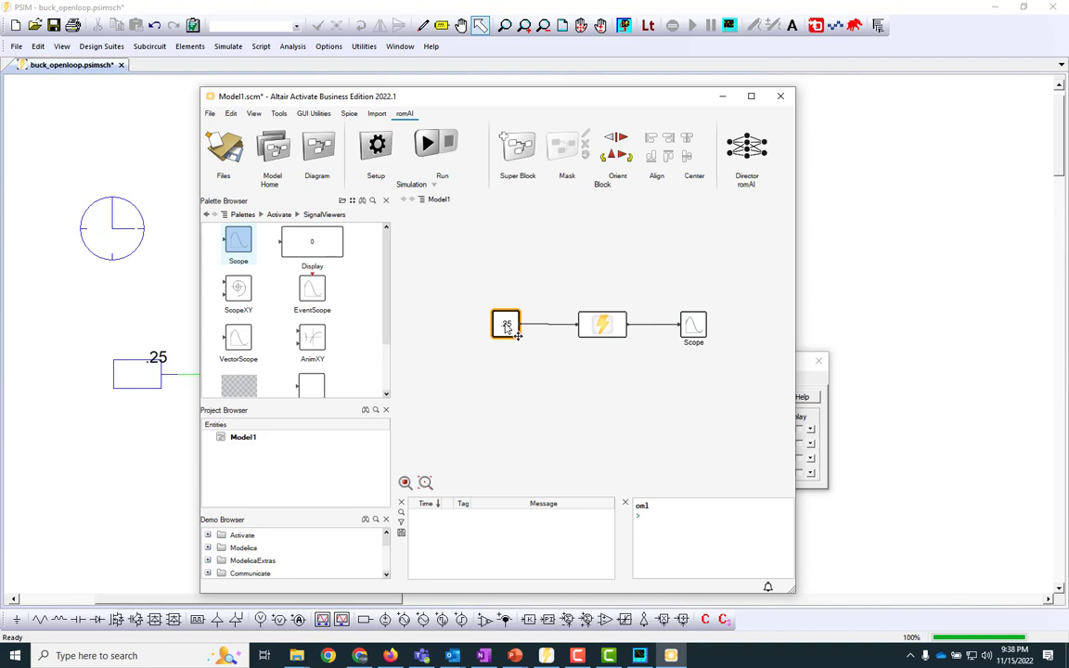
pyautogui.click(546, 357)
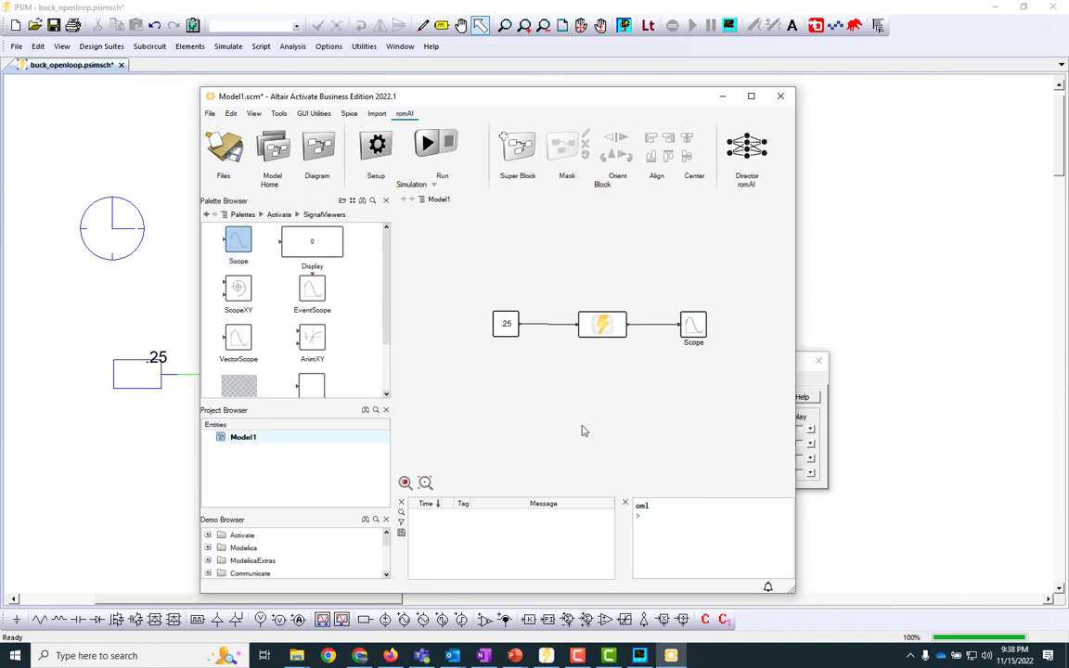
pyautogui.click(608, 327)
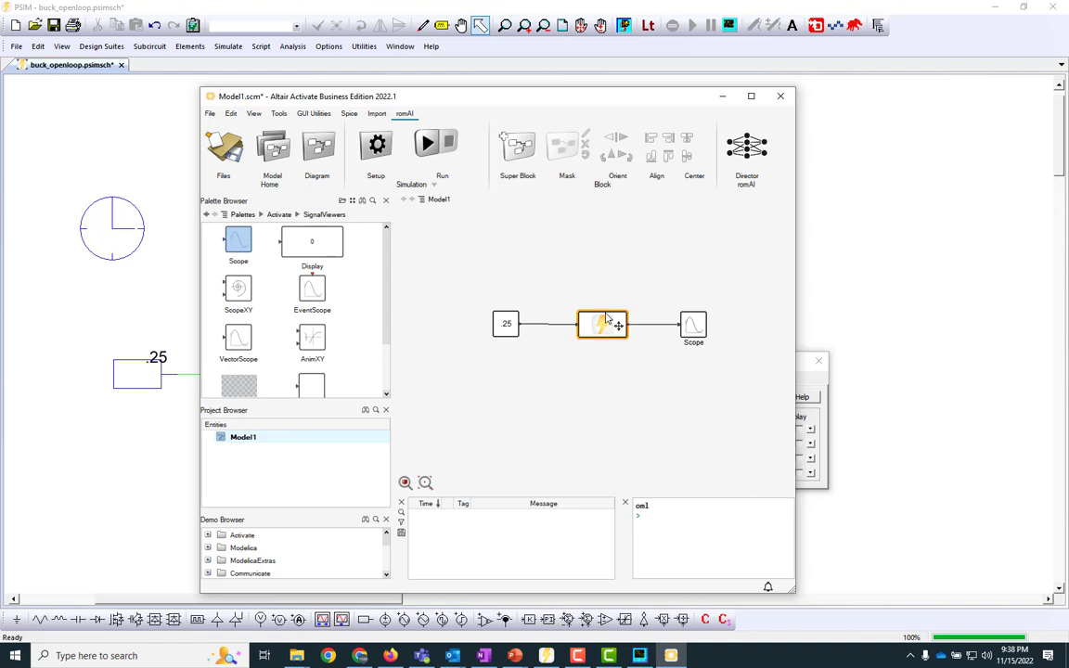
pyautogui.click(580, 363)
pyautogui.click(590, 330)
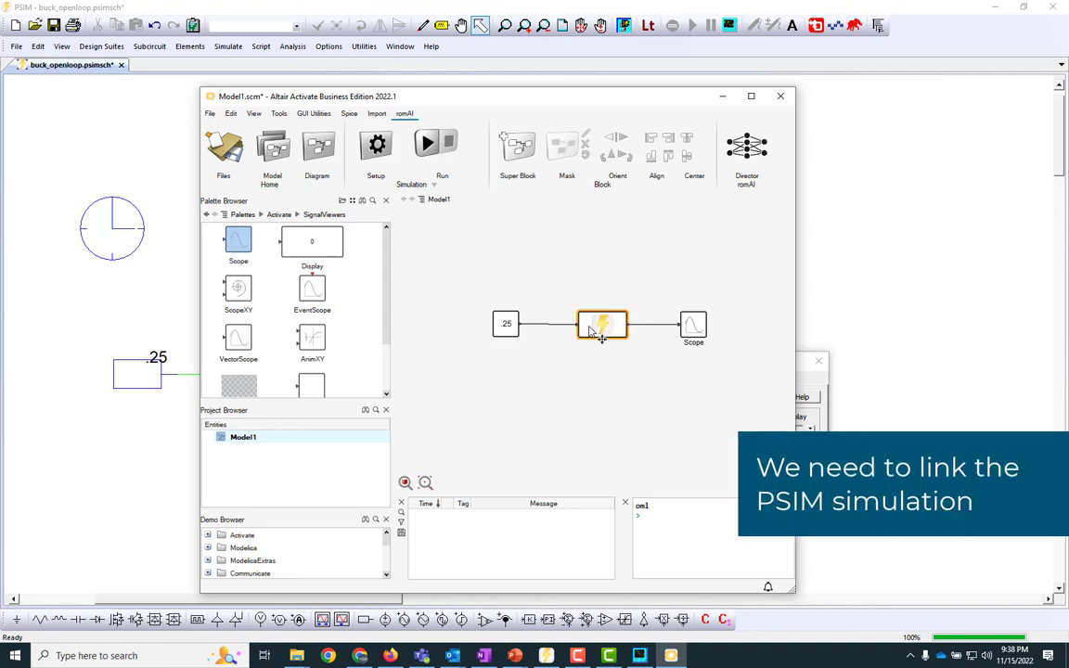
# Close the DC source parameters and open the Library Browser at Control > SimCoupler / FMI Module
pyautogui.click(849, 271)
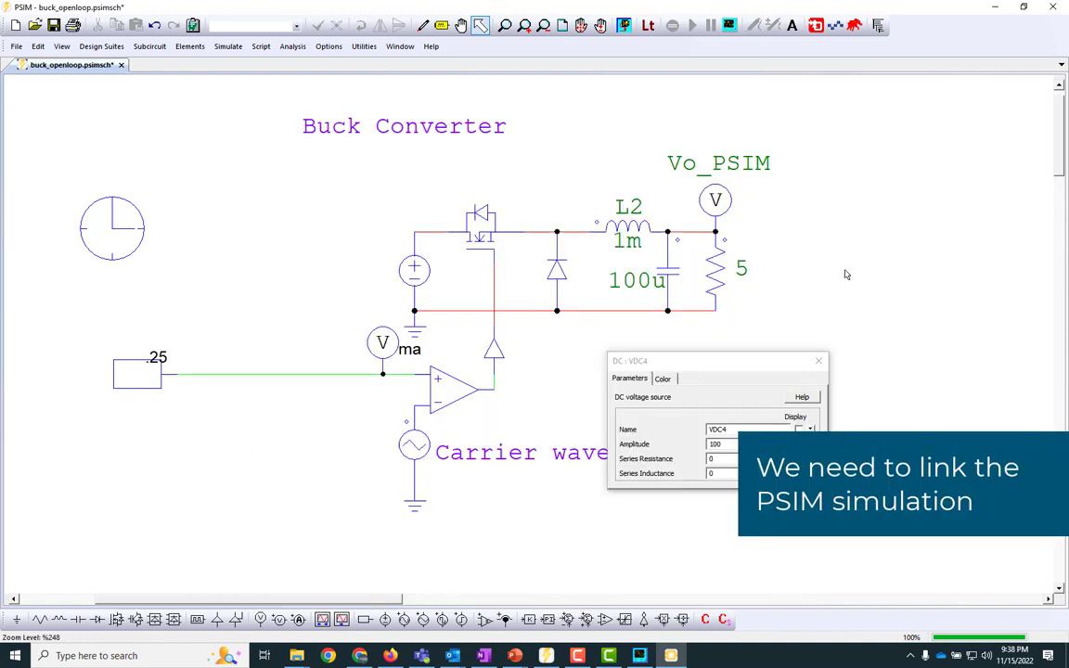
pyautogui.click(817, 361)
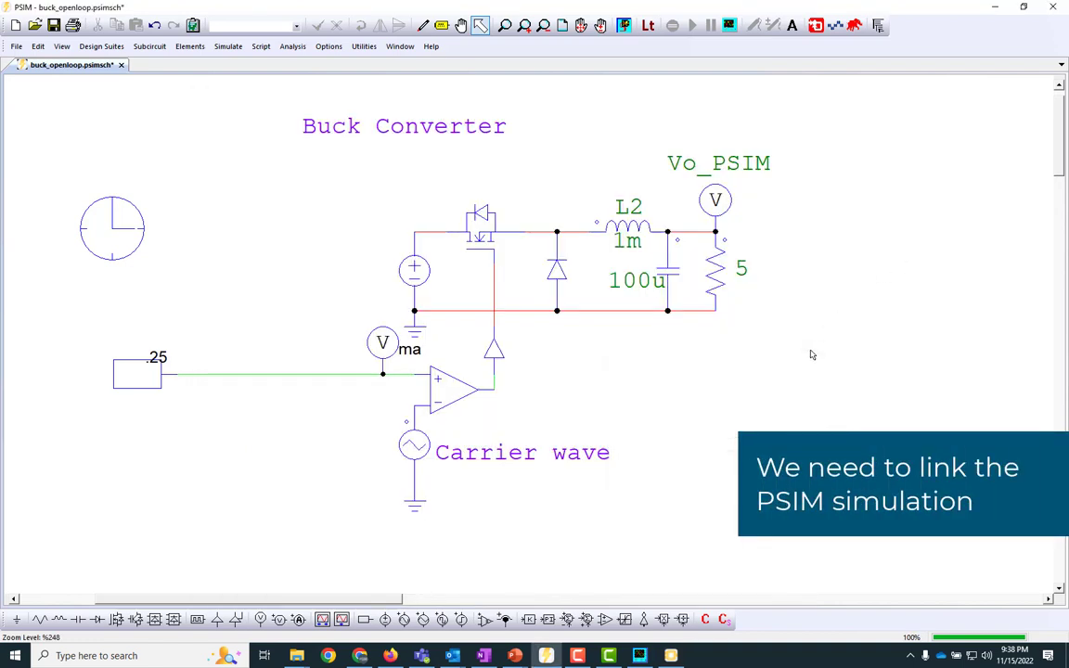
pyautogui.click(61, 45)
pyautogui.click(83, 241)
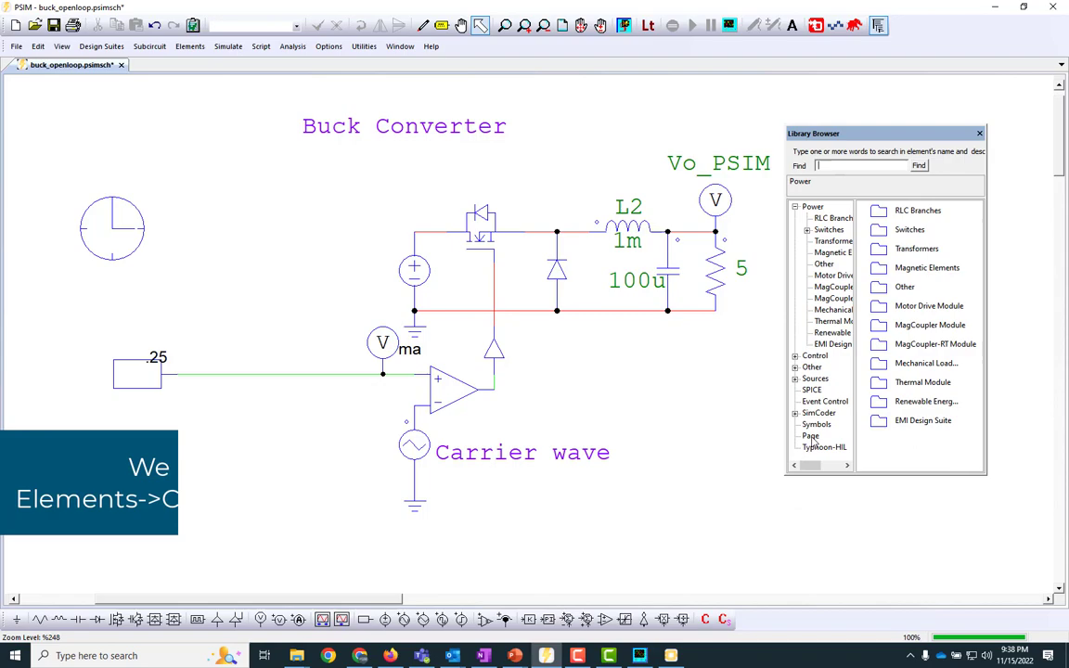
pyautogui.moveTo(789, 481); pyautogui.dragTo(674, 576)
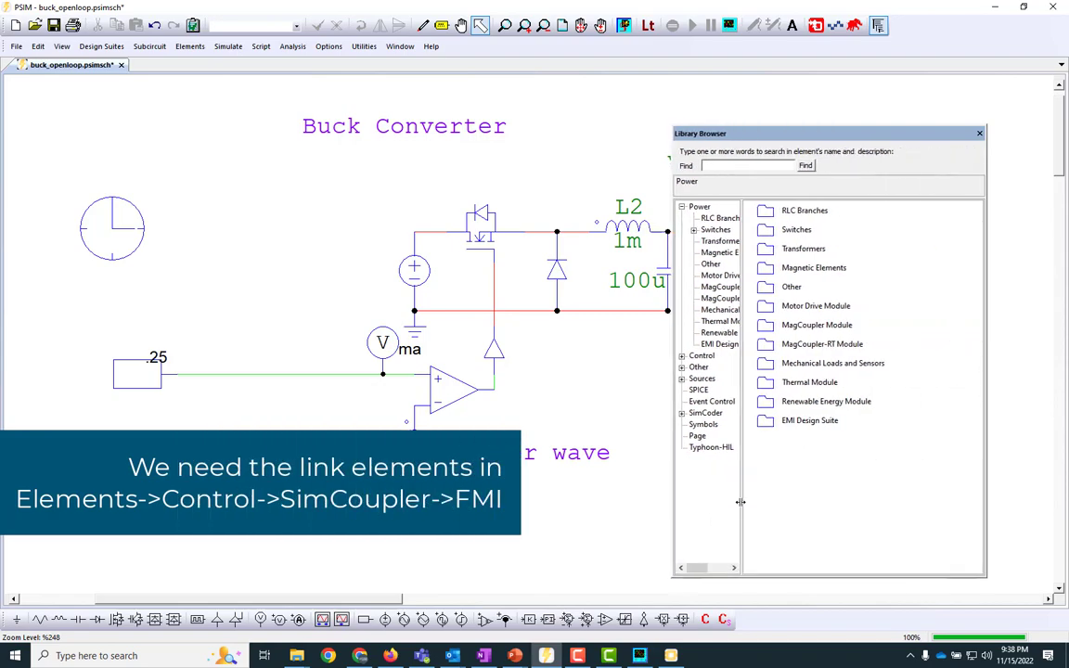
pyautogui.moveTo(741, 322); pyautogui.dragTo(793, 321)
pyautogui.doubleClick(701, 355)
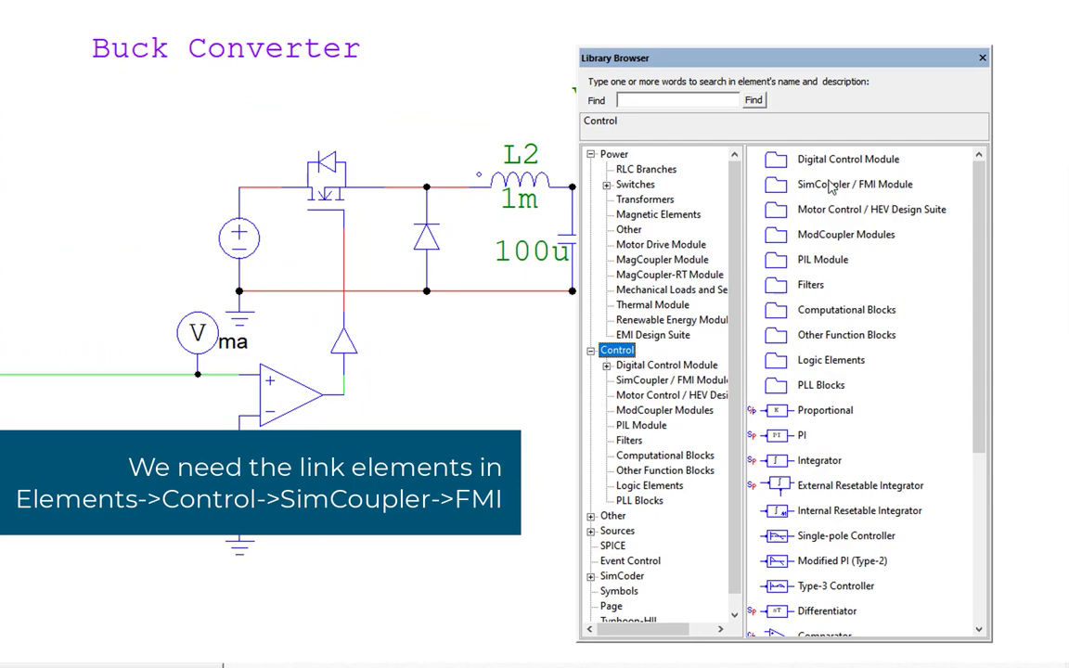
pyautogui.doubleClick(831, 185)
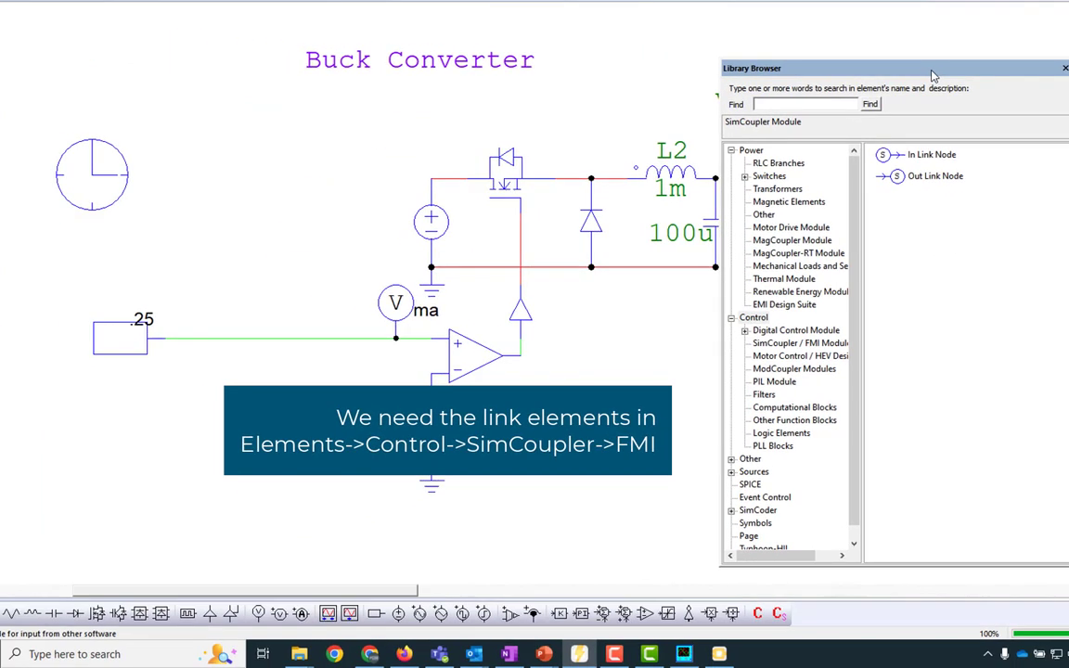
# Place an In Link Node below the .25 constant and an Out Link Node right of Vo_PSIM
pyautogui.moveTo(905, 158); pyautogui.dragTo(128, 391)
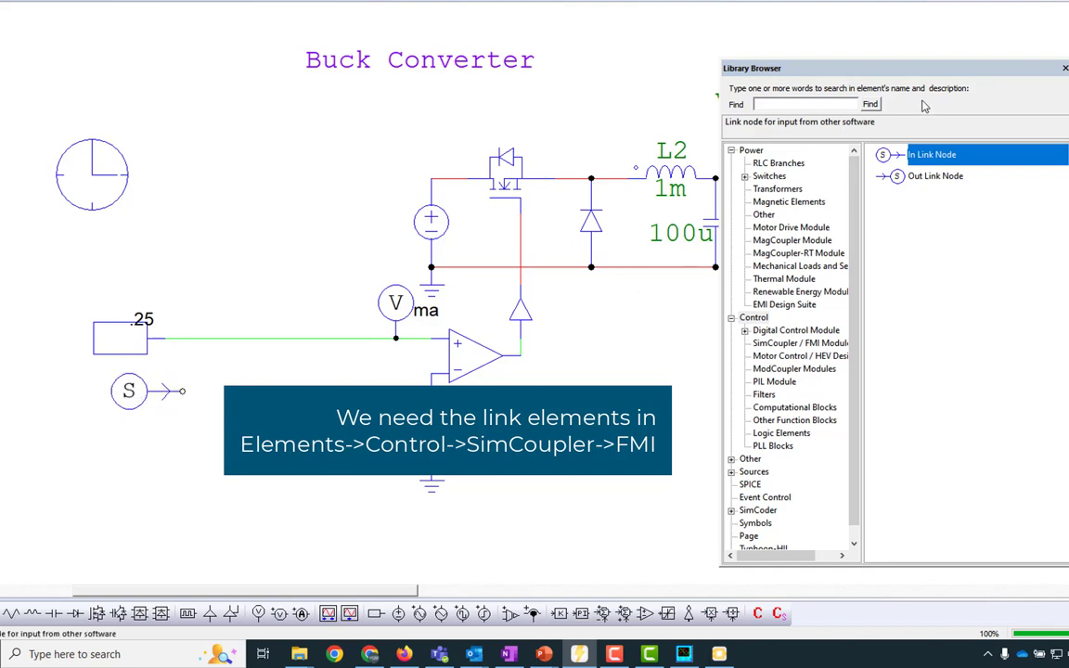
pyautogui.moveTo(938, 90); pyautogui.dragTo(975, 274)
pyautogui.click(974, 366)
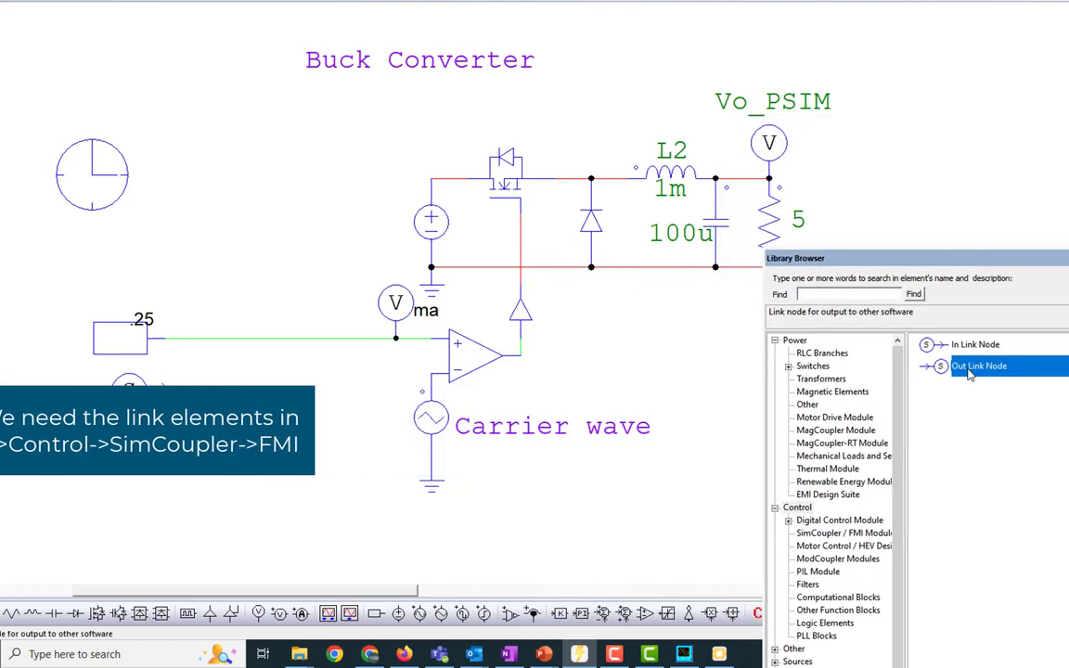
pyautogui.click(894, 177)
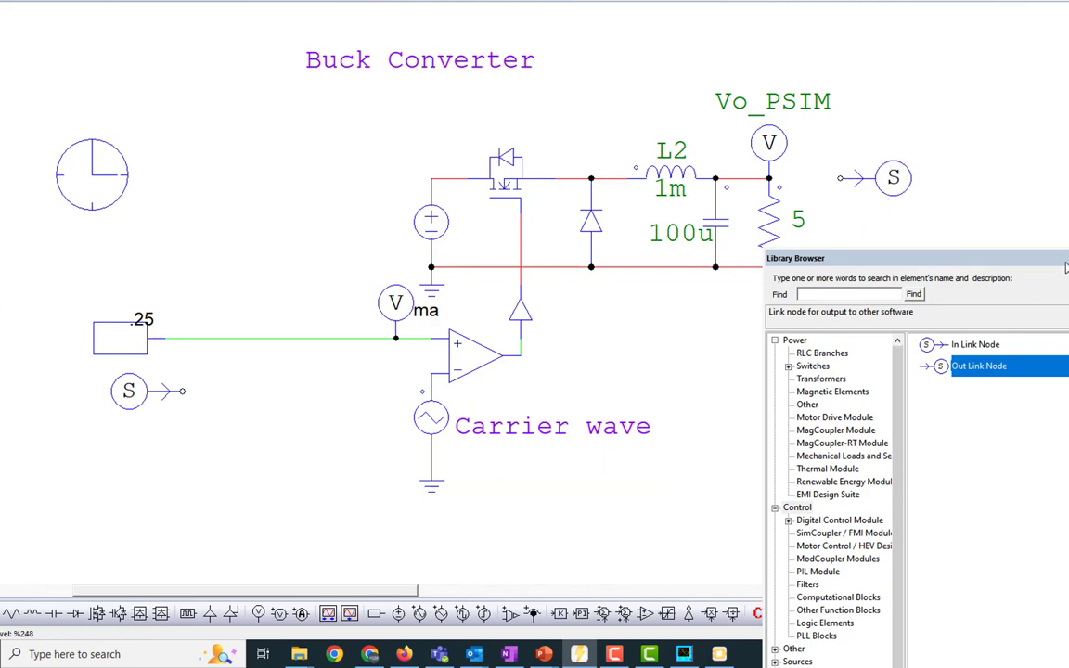
# Wire the Out Link Node to the converter output and name it output
pyautogui.click(913, 235)
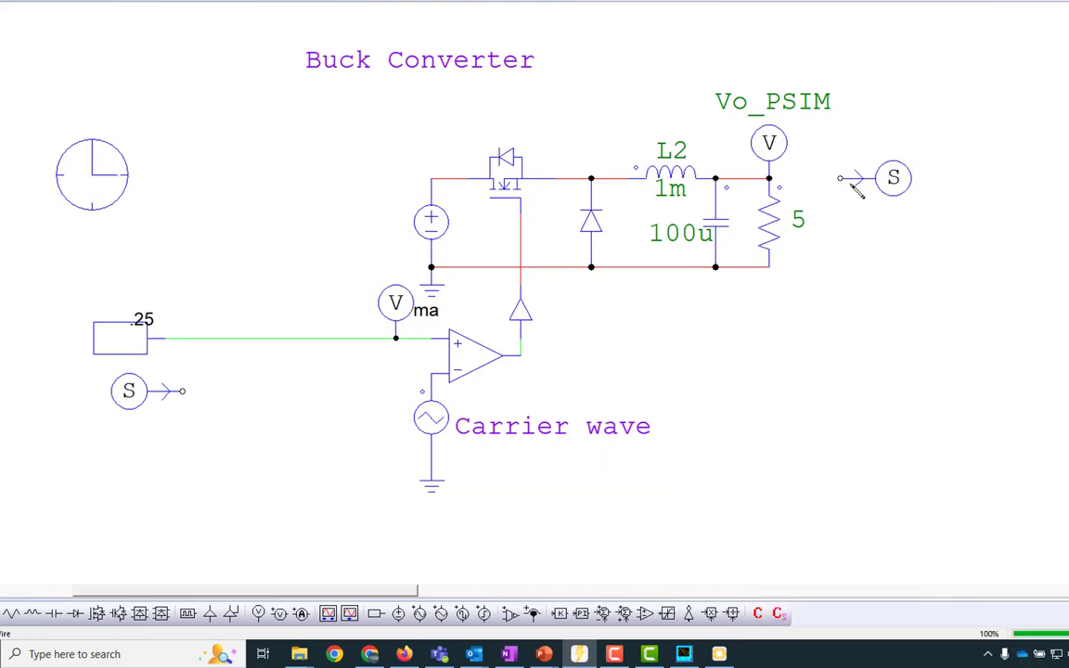
pyautogui.moveTo(829, 179); pyautogui.dragTo(769, 177)
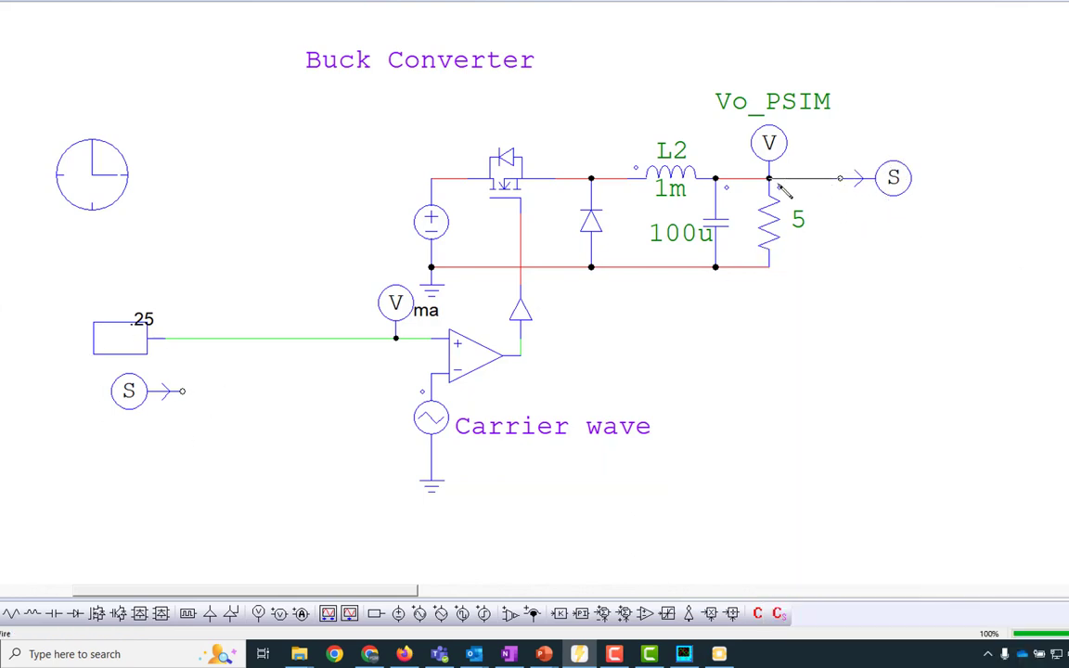
pyautogui.doubleClick(896, 182)
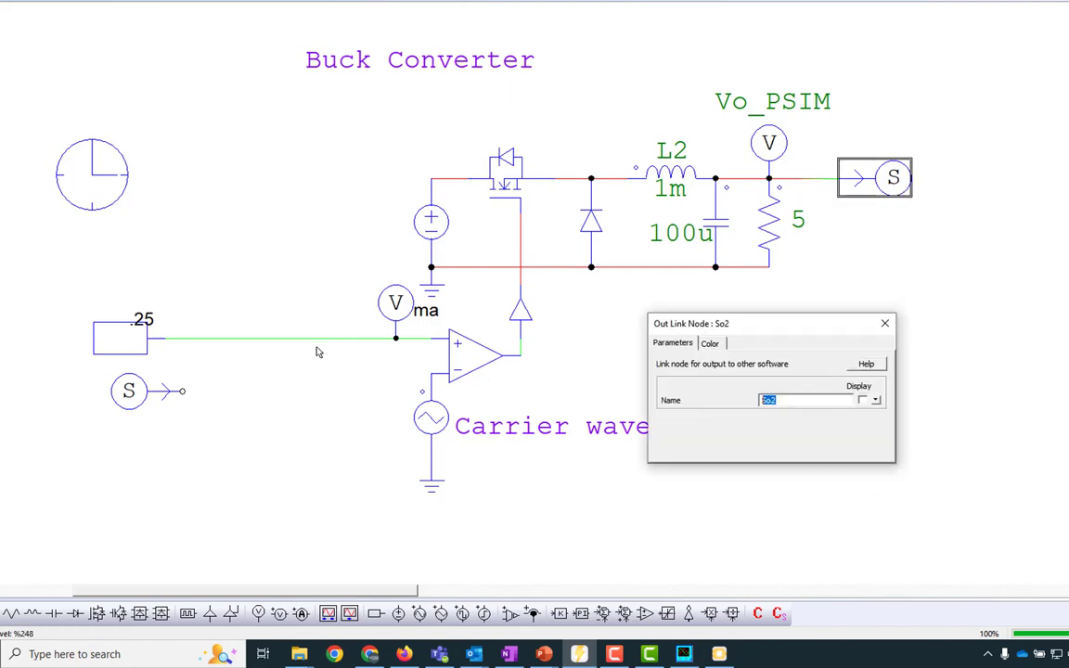
pyautogui.write('output')
pyautogui.click(884, 323)
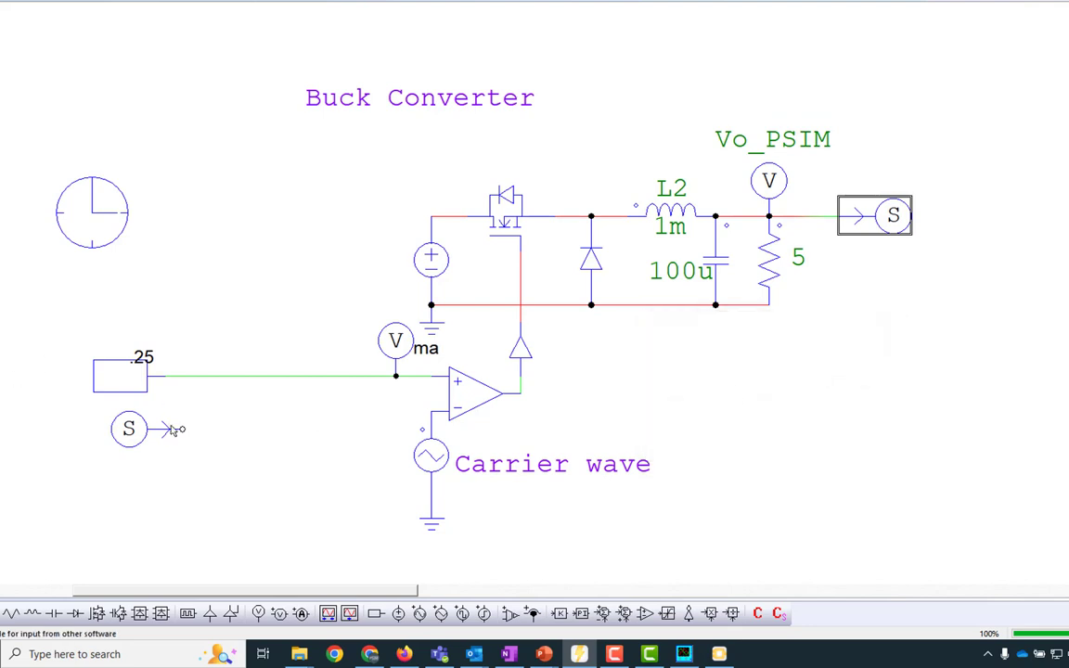
# Disable the .25 constant with Ctrl+D, wire the In Link Node into the modulation line, and name it input
pyautogui.click(135, 430)
pyautogui.moveTo(135, 429); pyautogui.dragTo(117, 430)
pyautogui.click(130, 391)
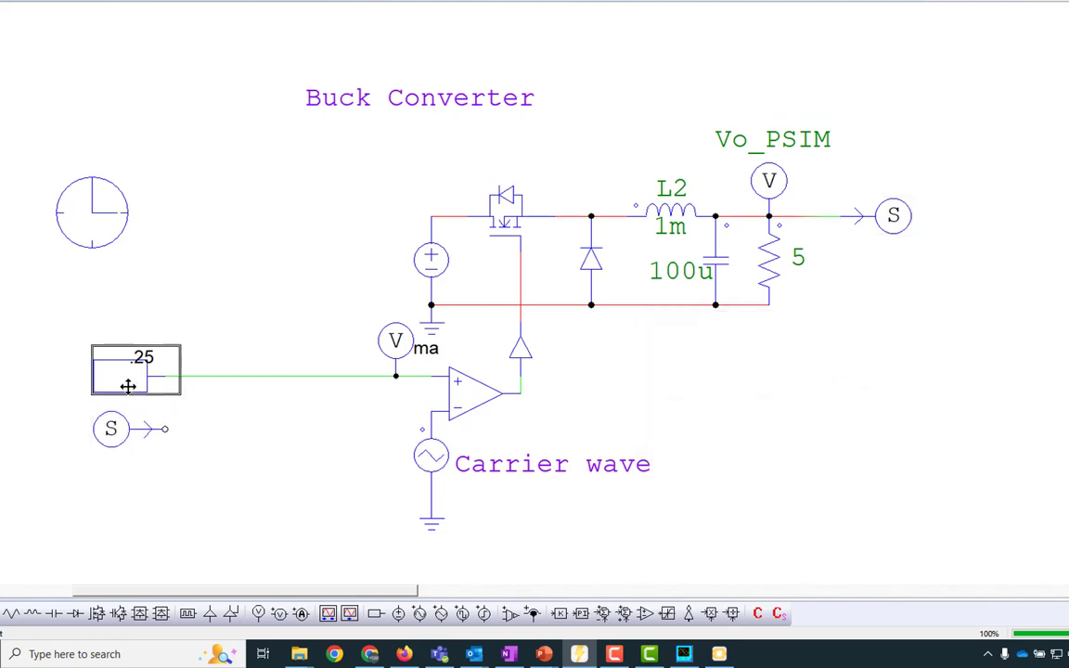
pyautogui.hotkey('ctrl', 'd')
pyautogui.click(194, 397)
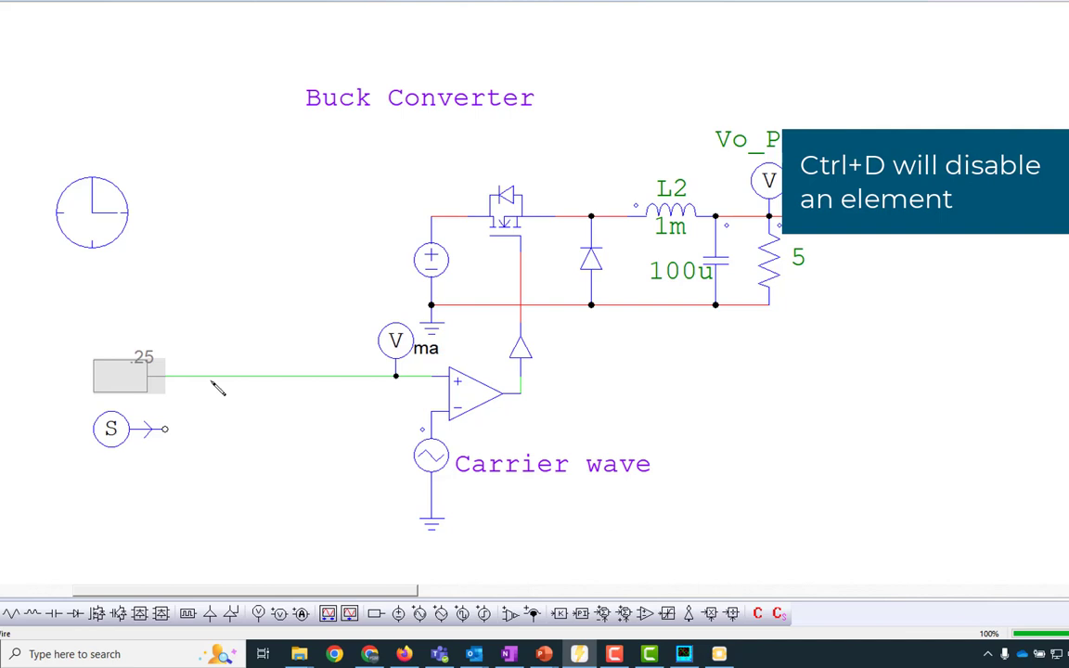
pyautogui.moveTo(214, 378); pyautogui.dragTo(165, 429)
pyautogui.doubleClick(133, 429)
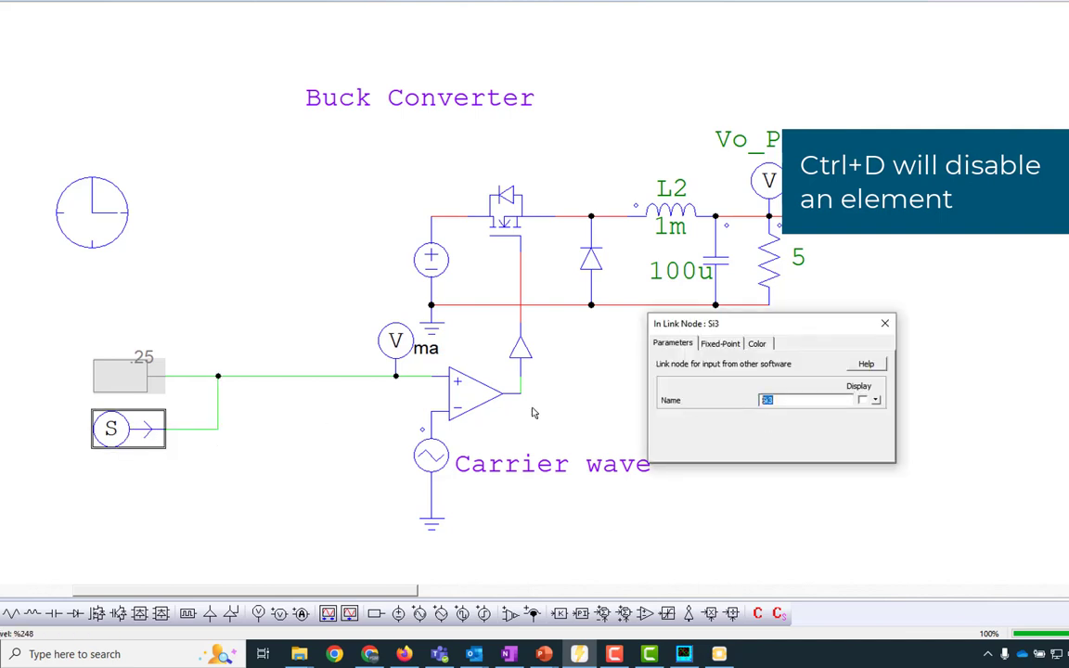
pyautogui.write('input')
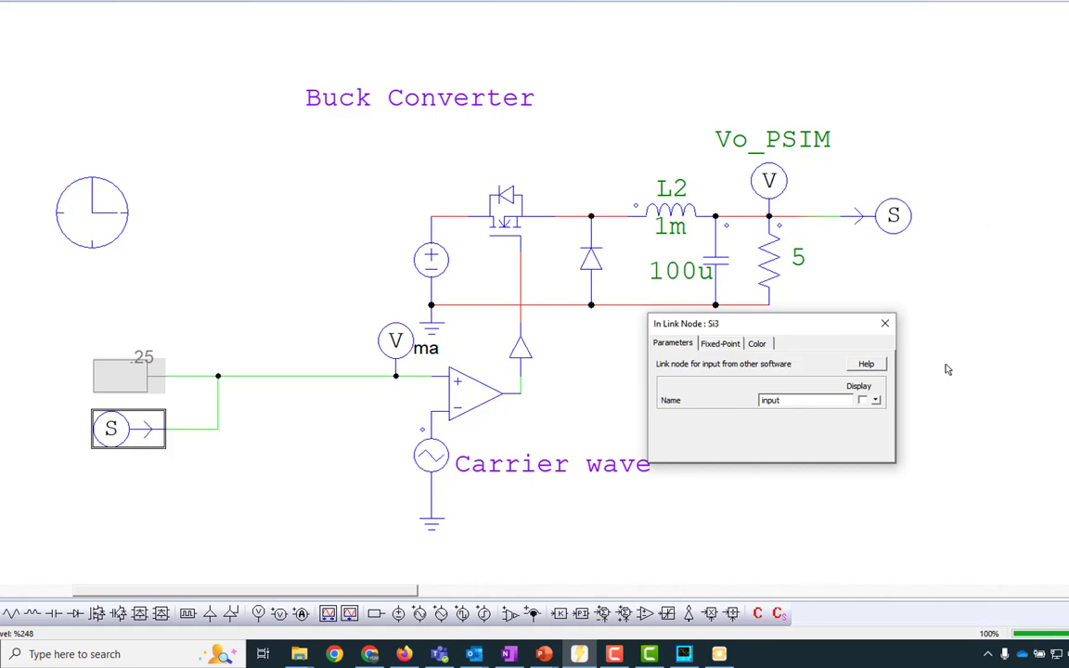
pyautogui.click(885, 324)
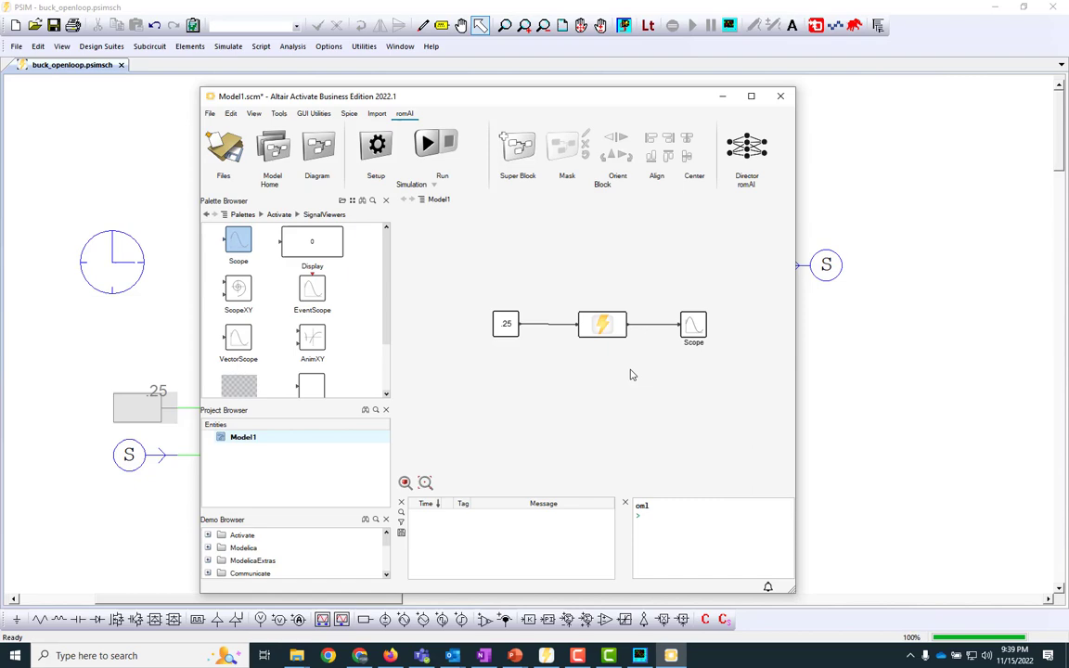
# Set the PSIM block's schematic to Documents > Altair > Simulations > Activate > buck_openloop.psimsch
pyautogui.doubleClick(620, 339)
pyautogui.moveTo(696, 338); pyautogui.dragTo(555, 246)
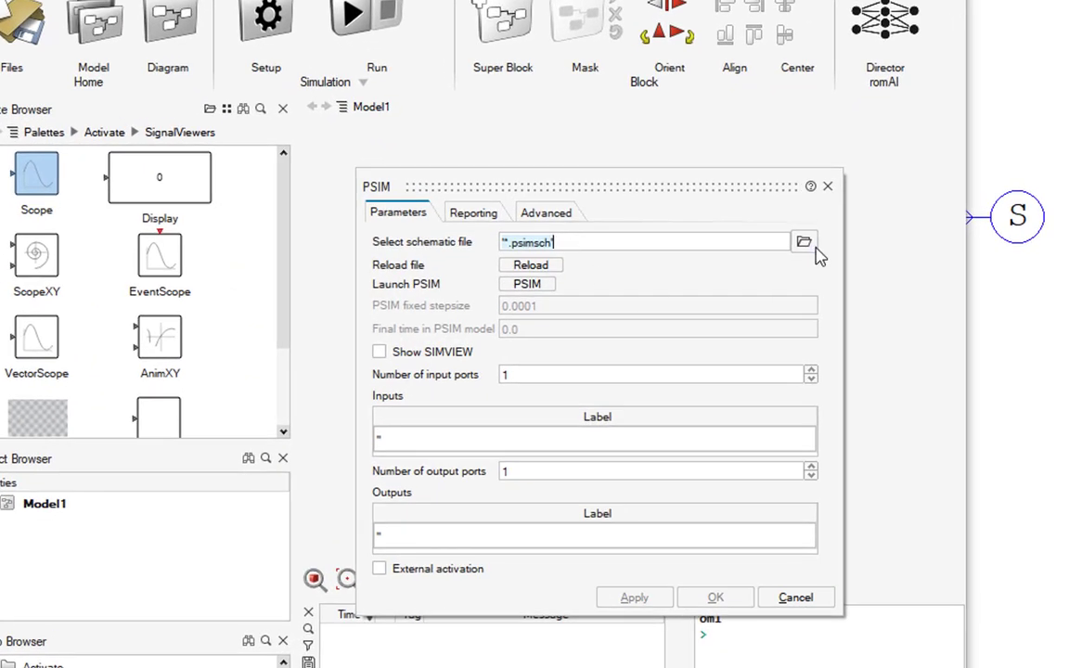
pyautogui.click(804, 243)
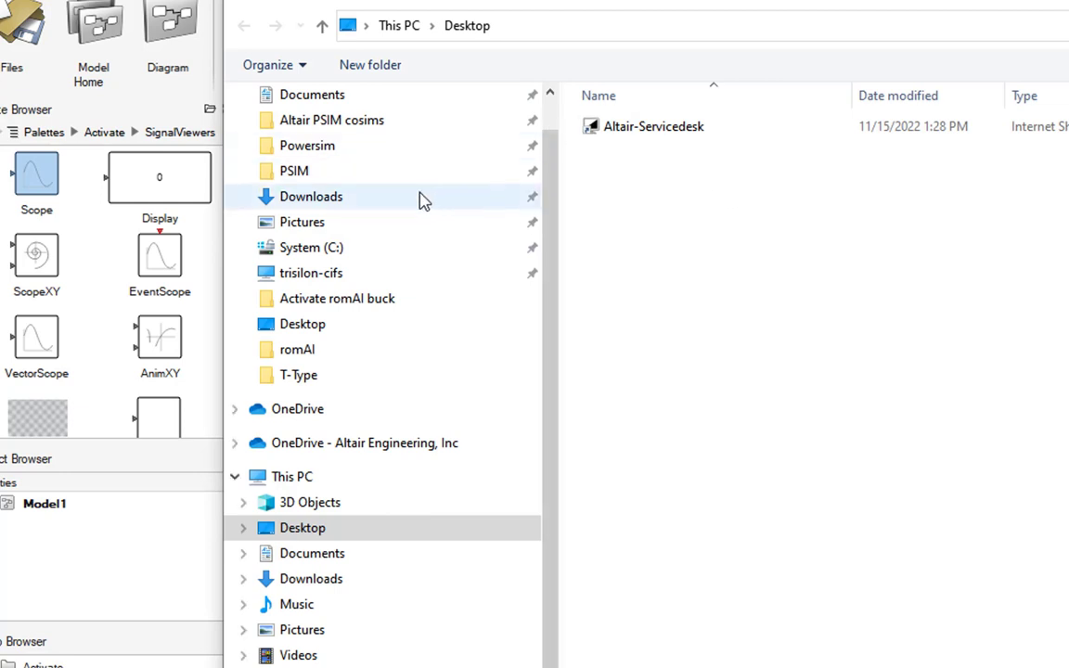
pyautogui.click(321, 99)
pyautogui.doubleClick(637, 148)
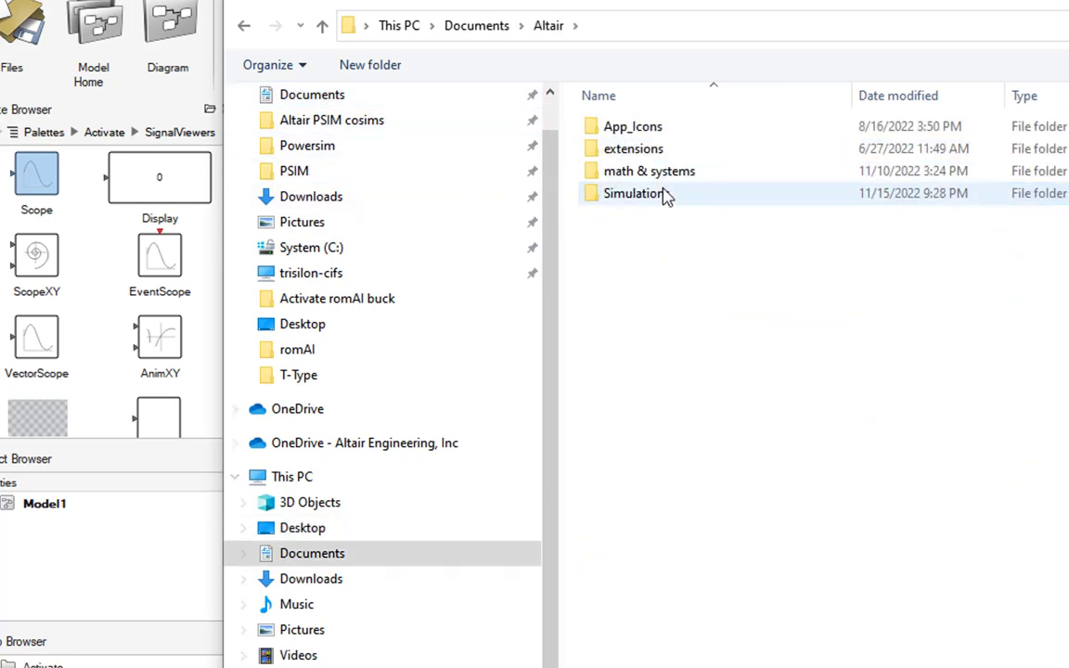
pyautogui.doubleClick(666, 194)
pyautogui.doubleClick(653, 132)
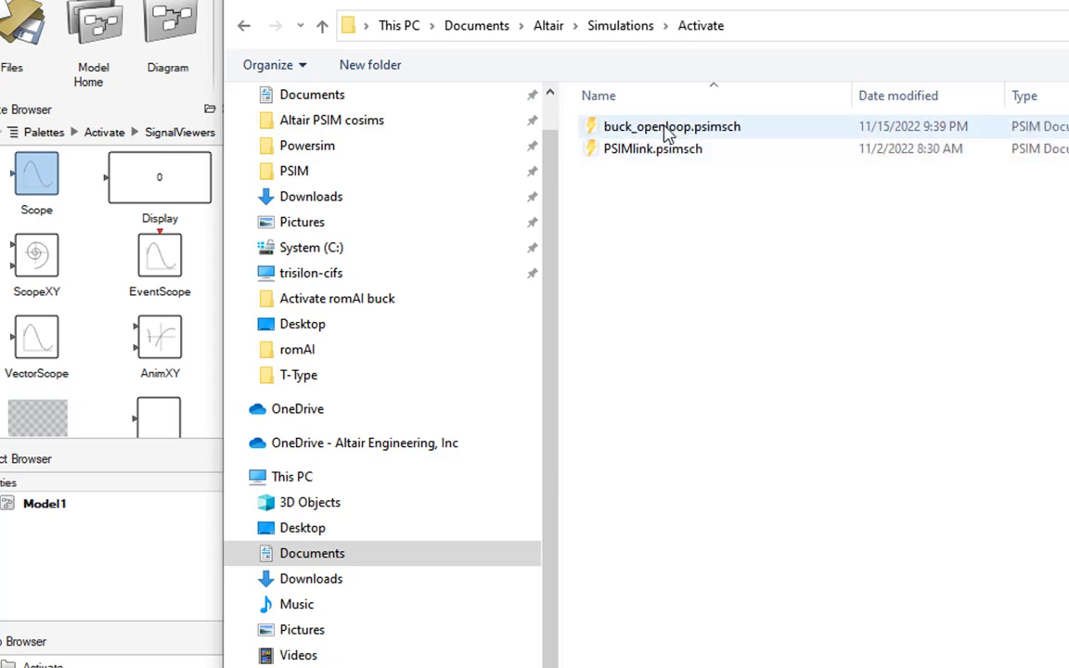
pyautogui.click(666, 133)
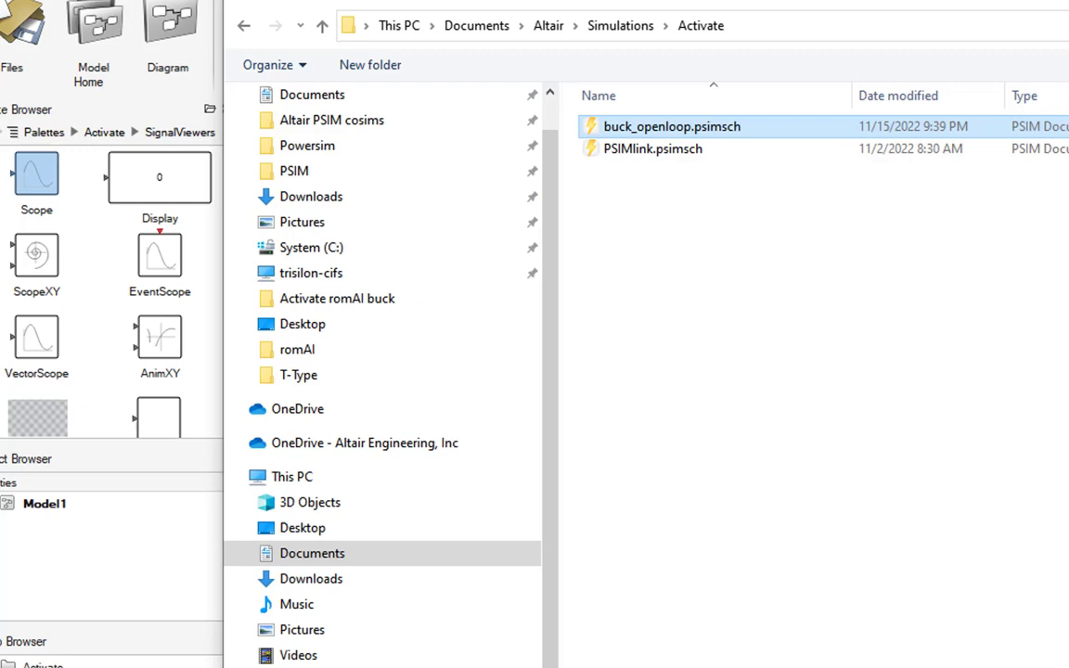
pyautogui.press('Return')
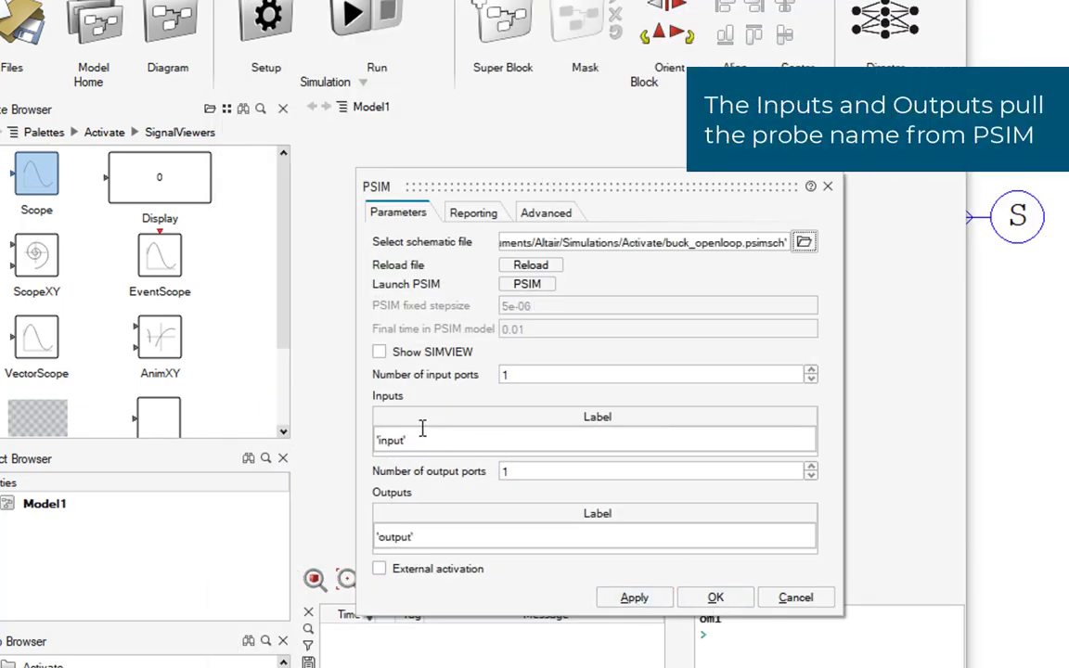
# Turn off External activation, rename the PSIM output to output_demo, reload, and enable Show SIMVIEW
pyautogui.click(379, 568)
pyautogui.click(438, 543)
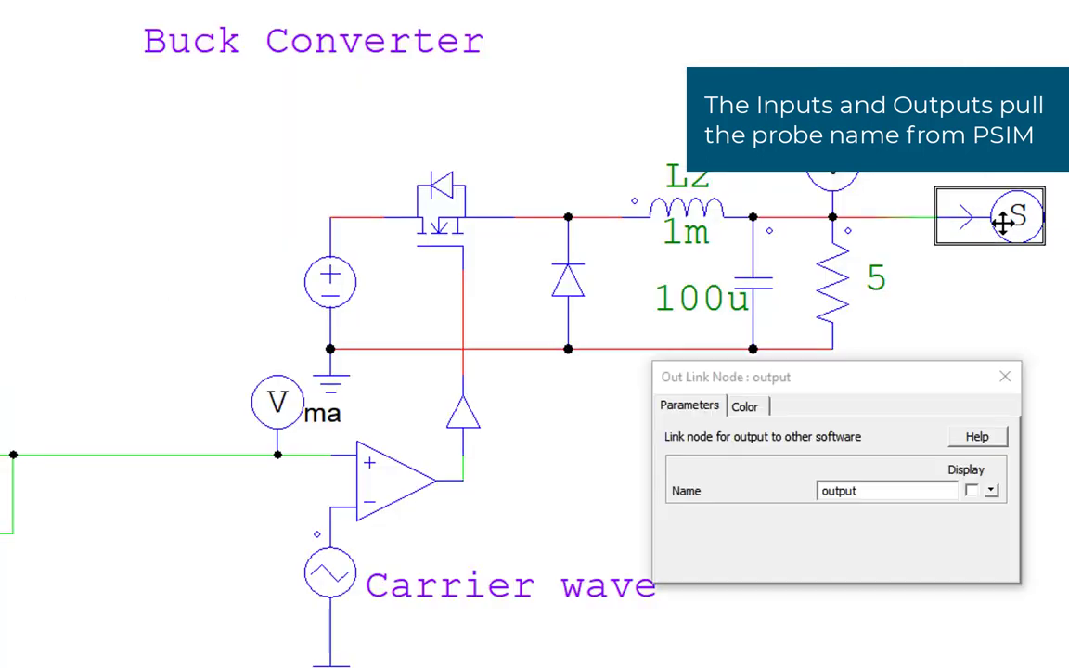
pyautogui.click(918, 493)
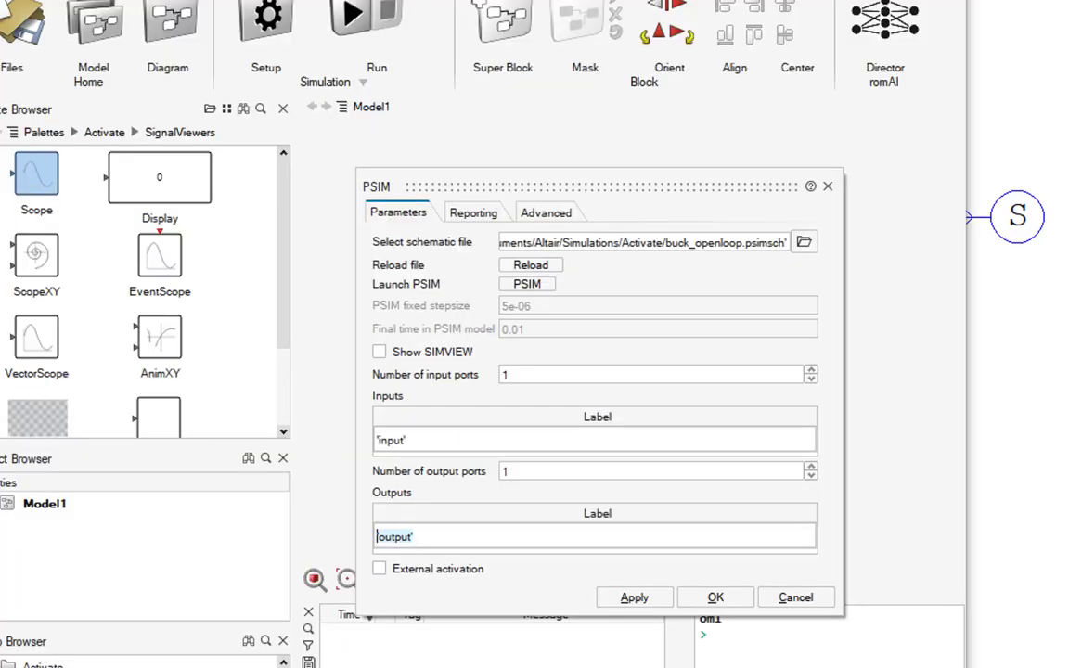
pyautogui.click(521, 268)
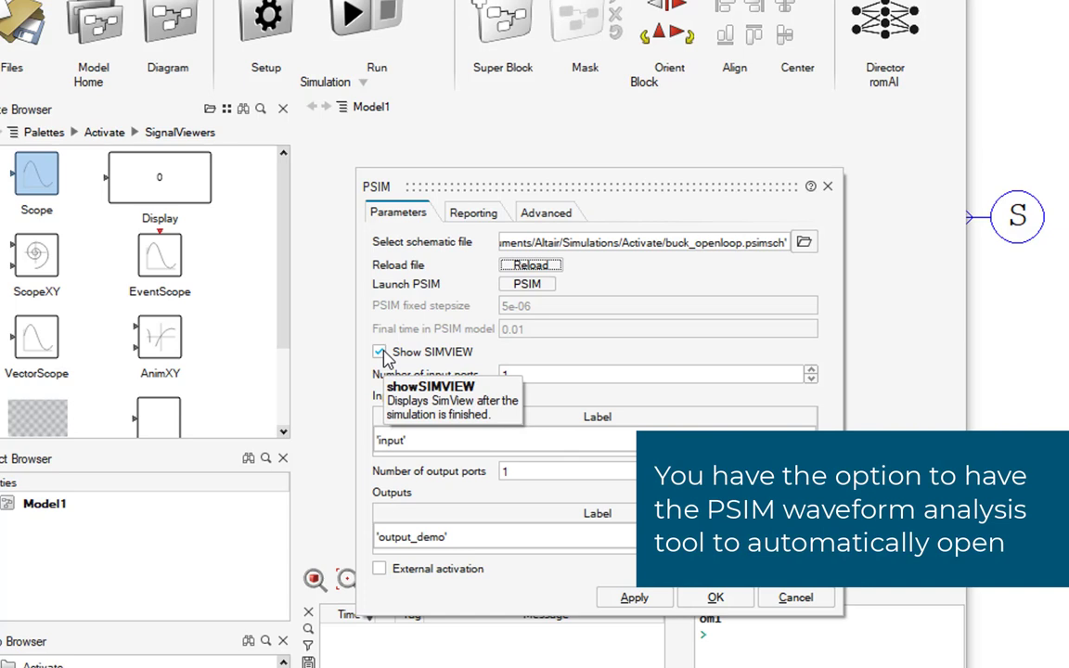
pyautogui.click(381, 353)
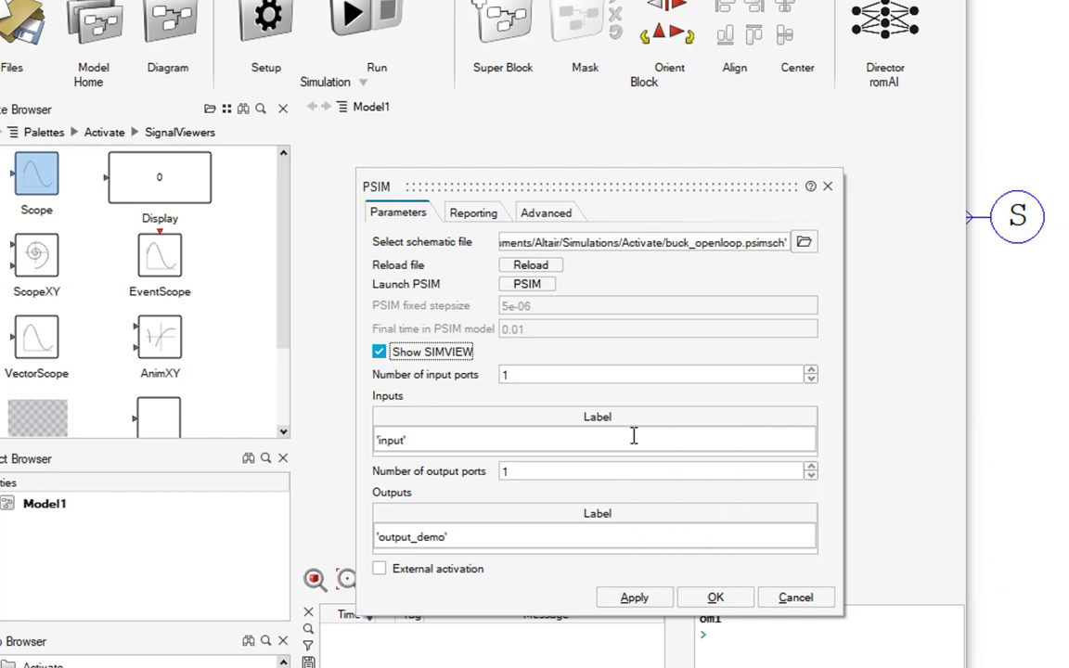
# Apply the PSIM block settings, change Final time from 30 to .01, and run the co-simulation
pyautogui.click(731, 601)
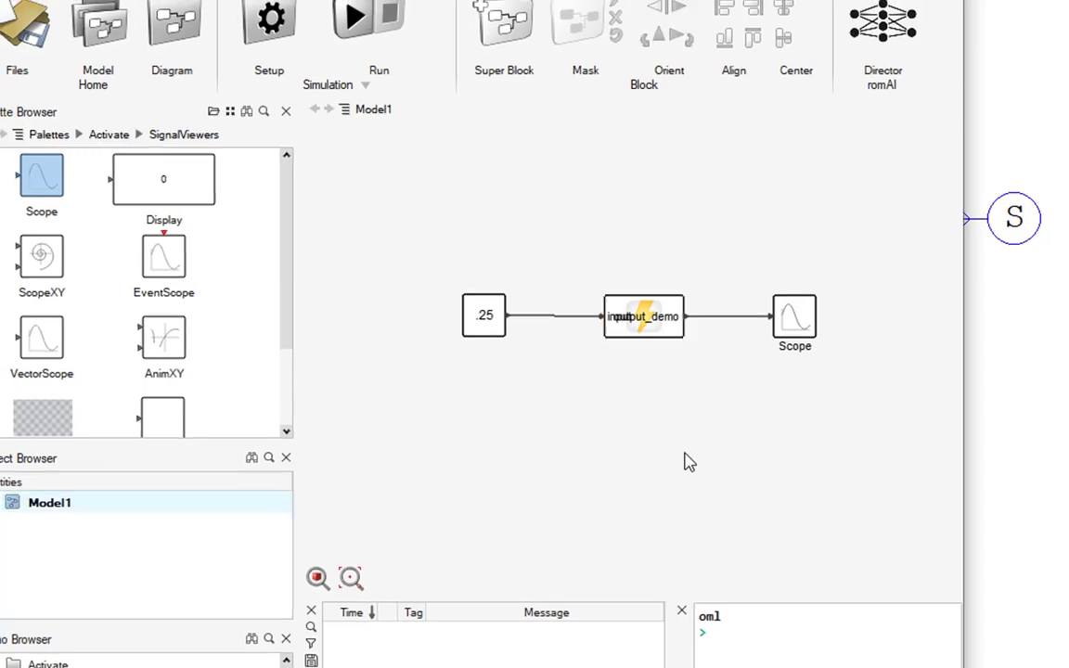
pyautogui.click(266, 21)
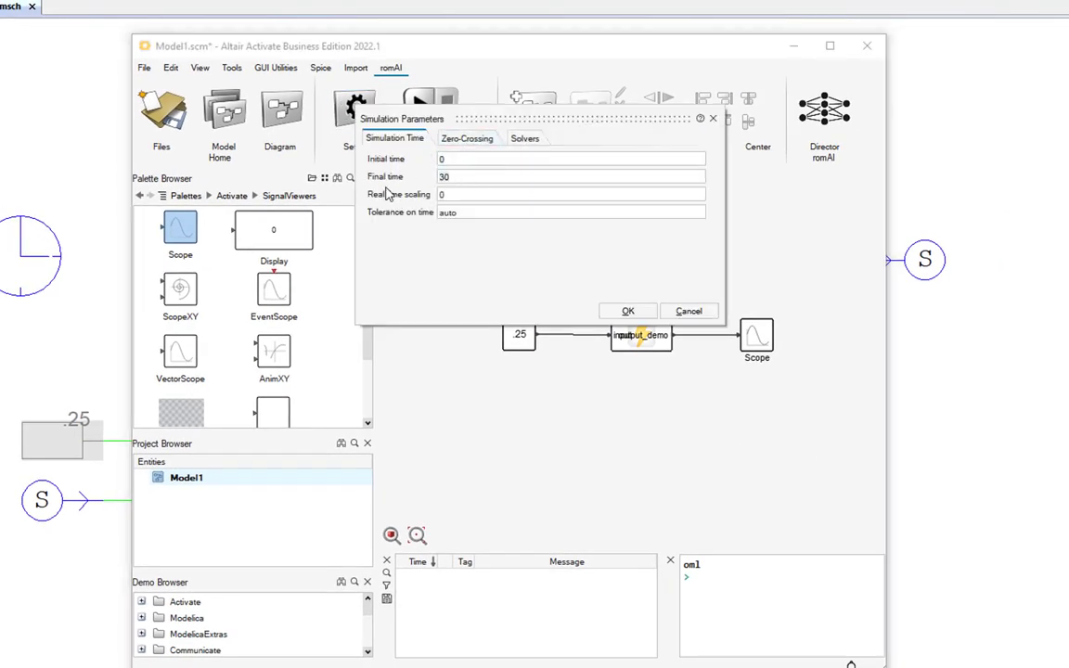
pyautogui.moveTo(388, 192)
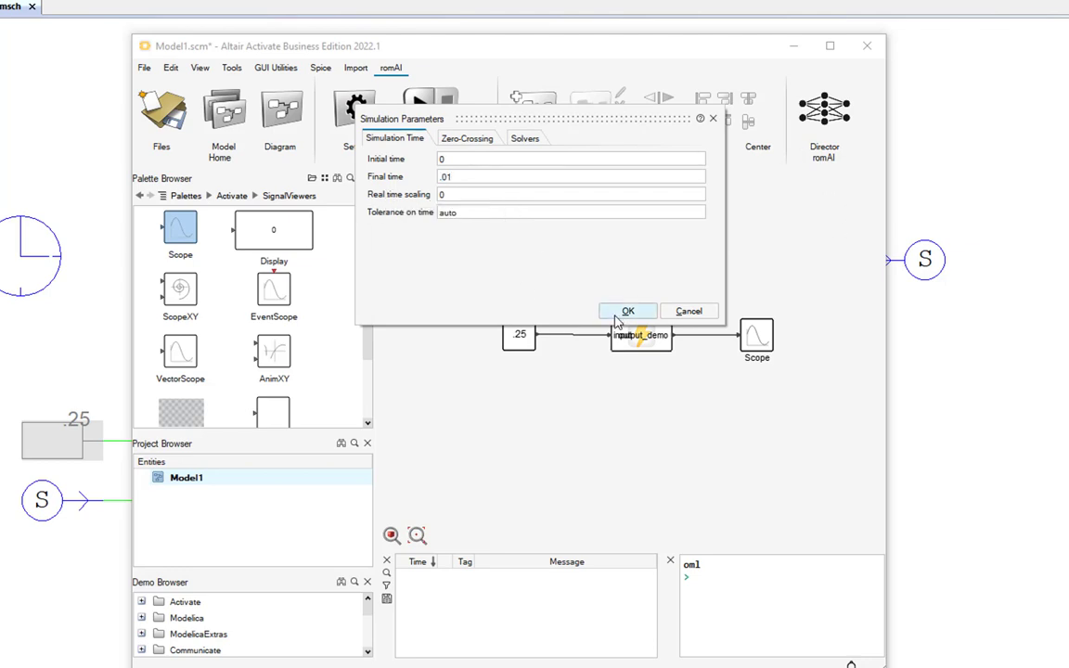
pyautogui.click(619, 312)
pyautogui.click(423, 108)
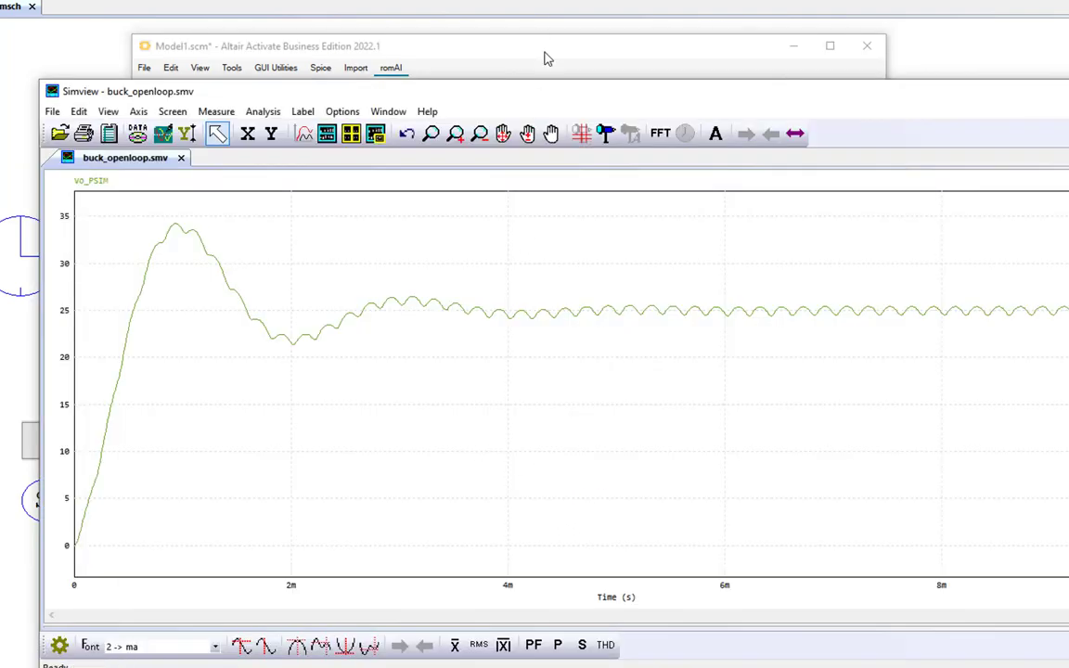
# Open the Scope plot, peaking near 34 and settling near 25, beside the Simview waveform
pyautogui.click(546, 55)
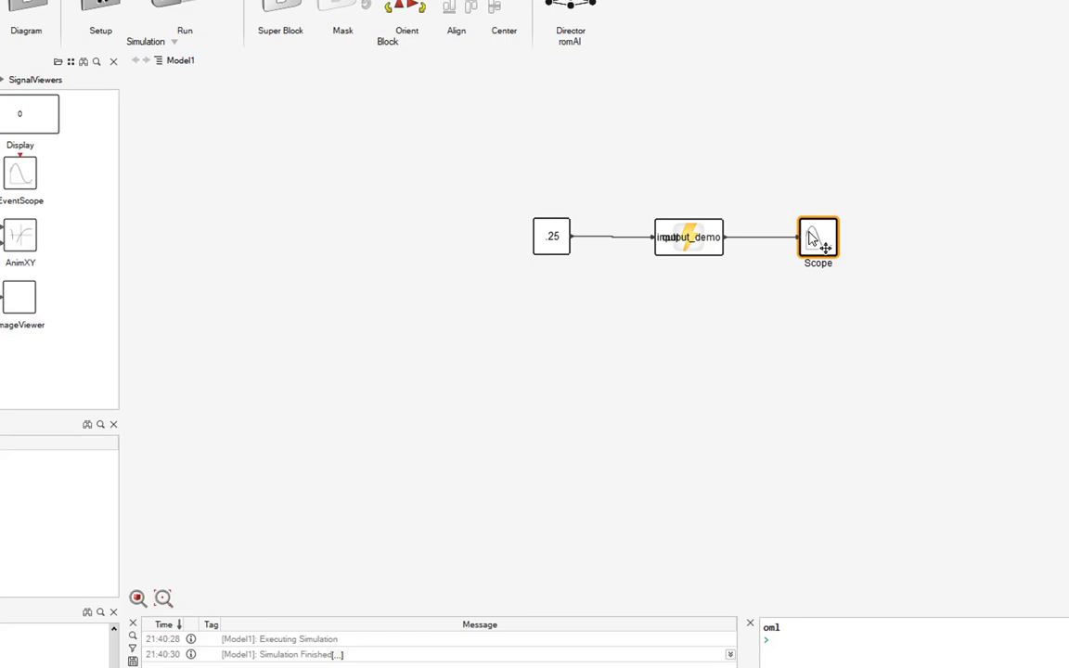
pyautogui.doubleClick(812, 239)
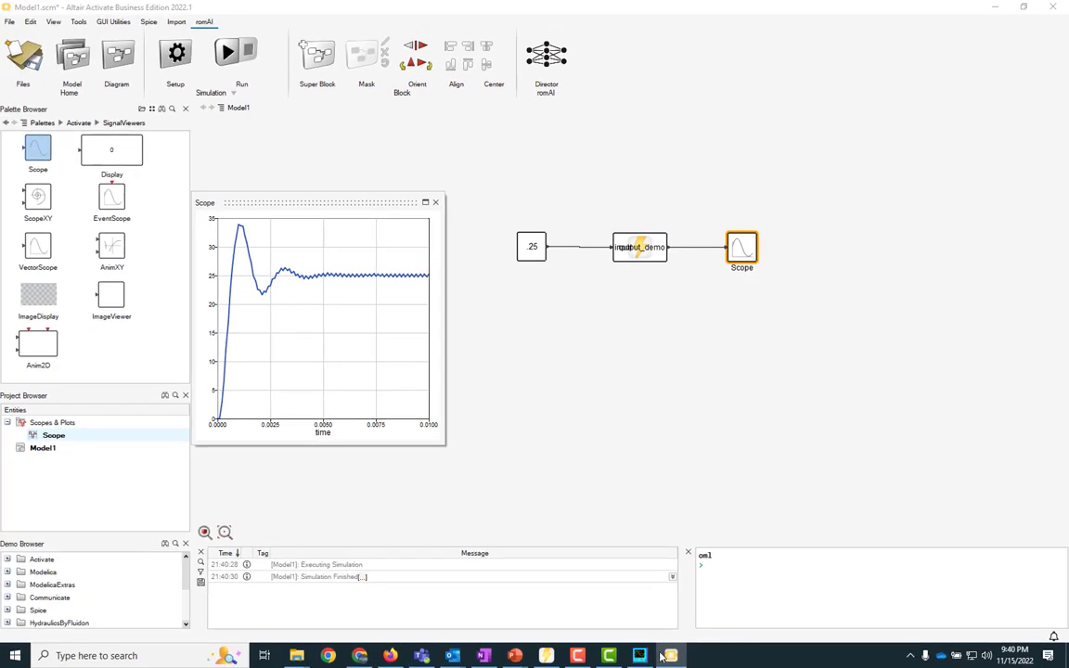
pyautogui.click(639, 656)
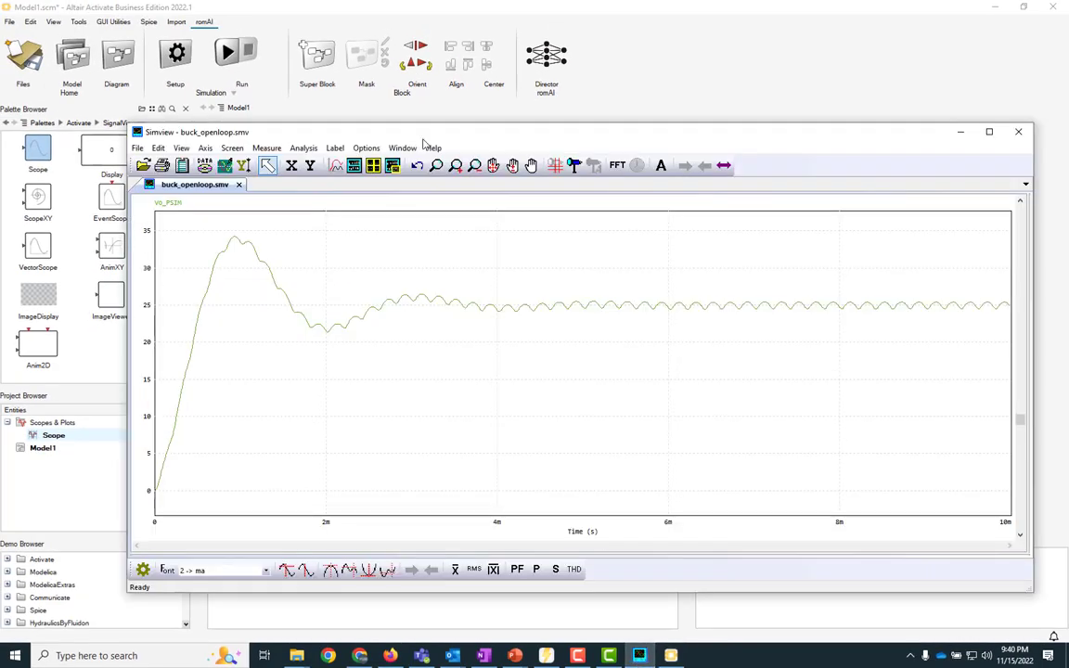
pyautogui.moveTo(383, 128); pyautogui.dragTo(428, 249)
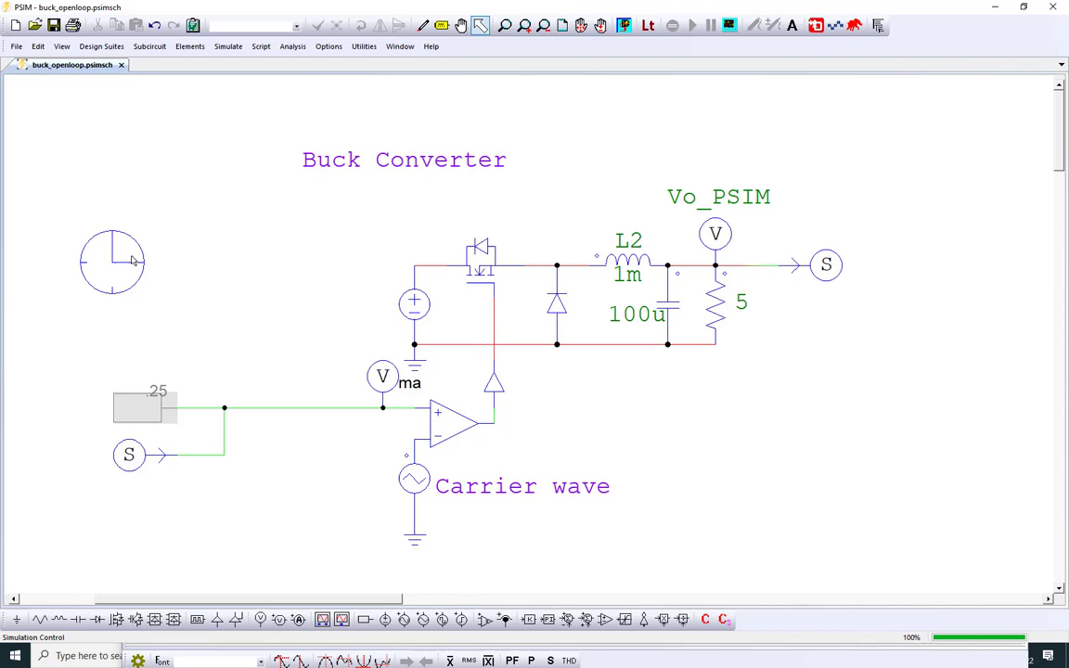
# Check PSIM's Simulation Control shows 5E-06 time step and 0.01 total time, then move PSIM aside
pyautogui.doubleClick(111, 260)
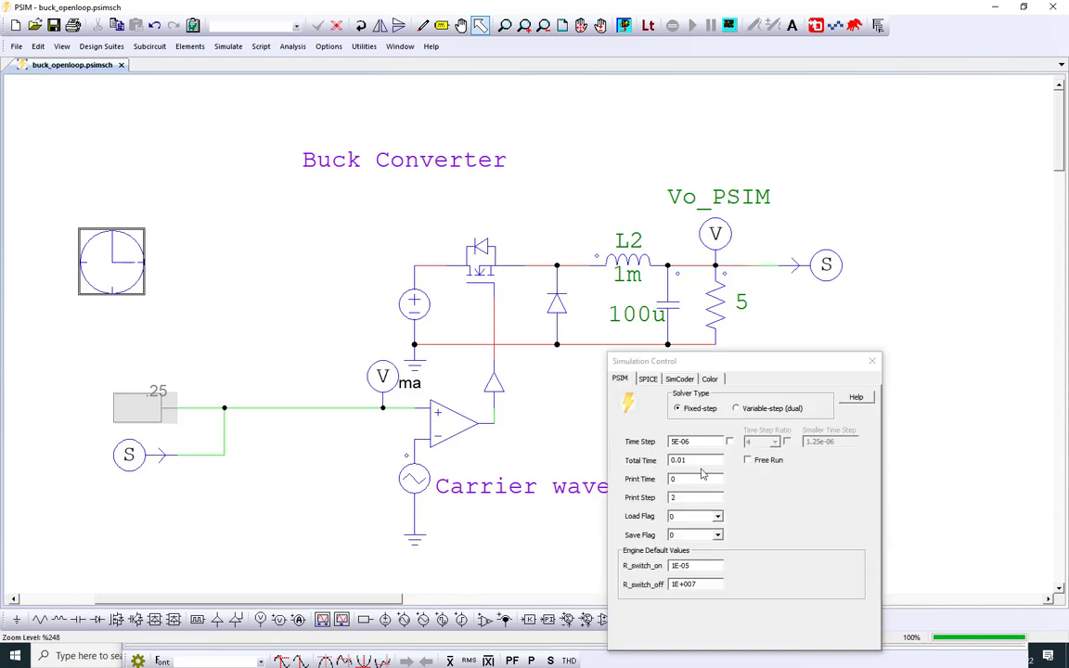
pyautogui.press('super+Down')
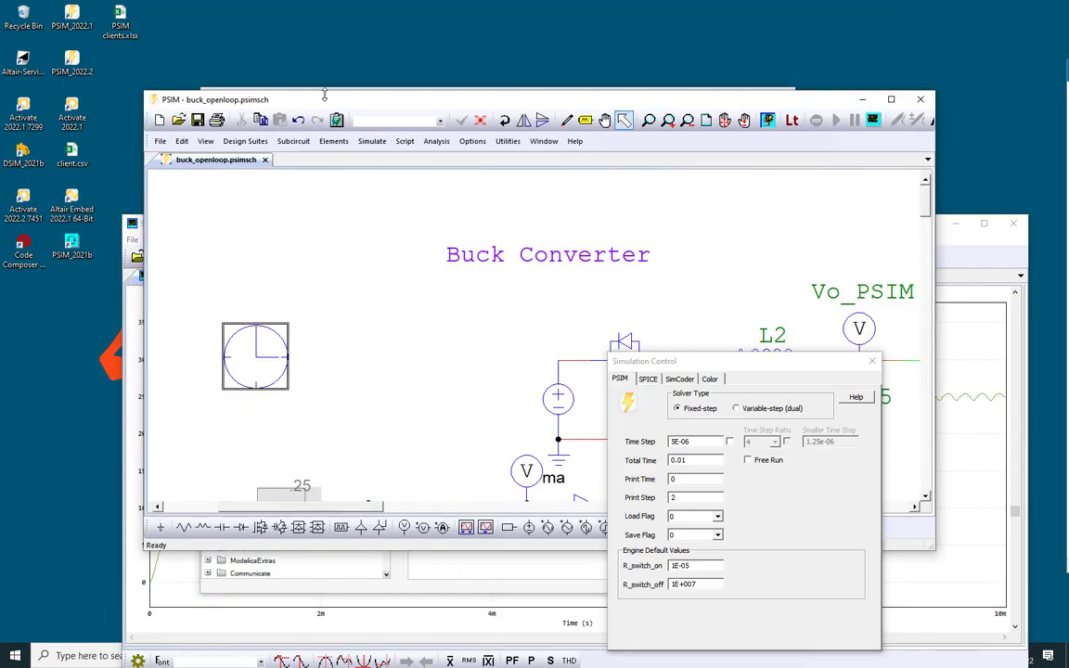
pyautogui.moveTo(324, 96); pyautogui.dragTo(297, 251)
# Show Activate's solver settings: LSODA, 0.000001 absolute and relative tolerances, auto step sizes
pyautogui.click(376, 96)
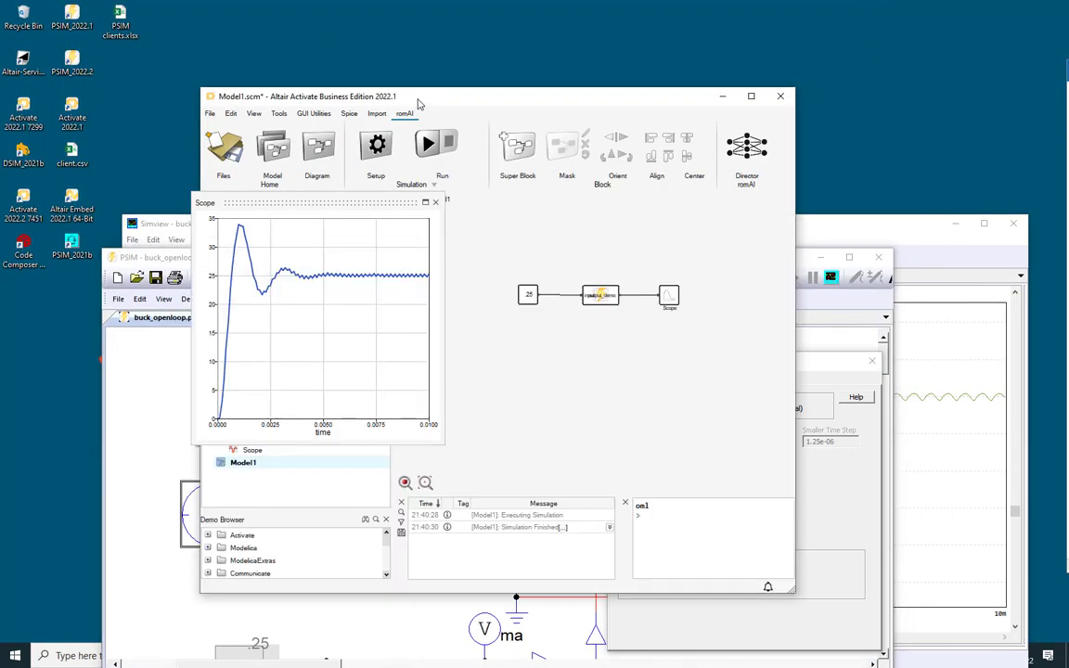
pyautogui.click(374, 153)
pyautogui.click(511, 164)
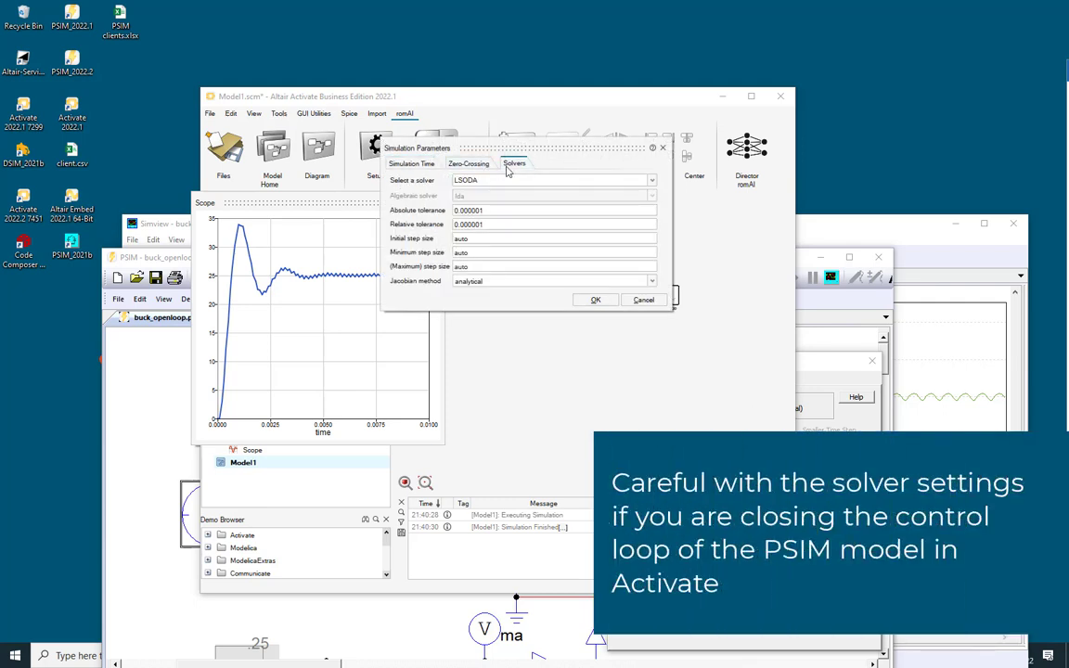